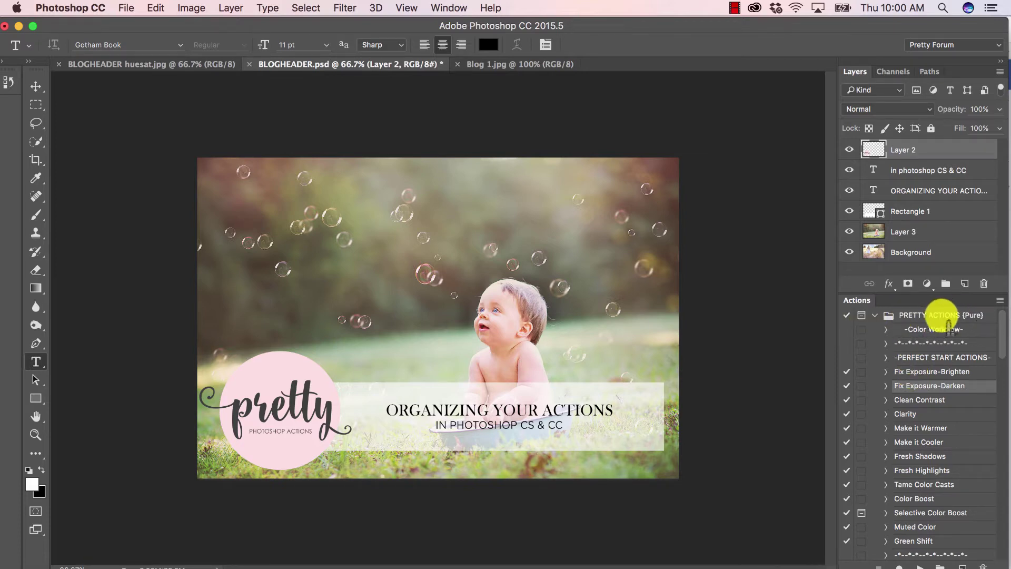
# Select Clean Contrast and switch the Actions panel to Button Mode
pyautogui.click(875, 315)
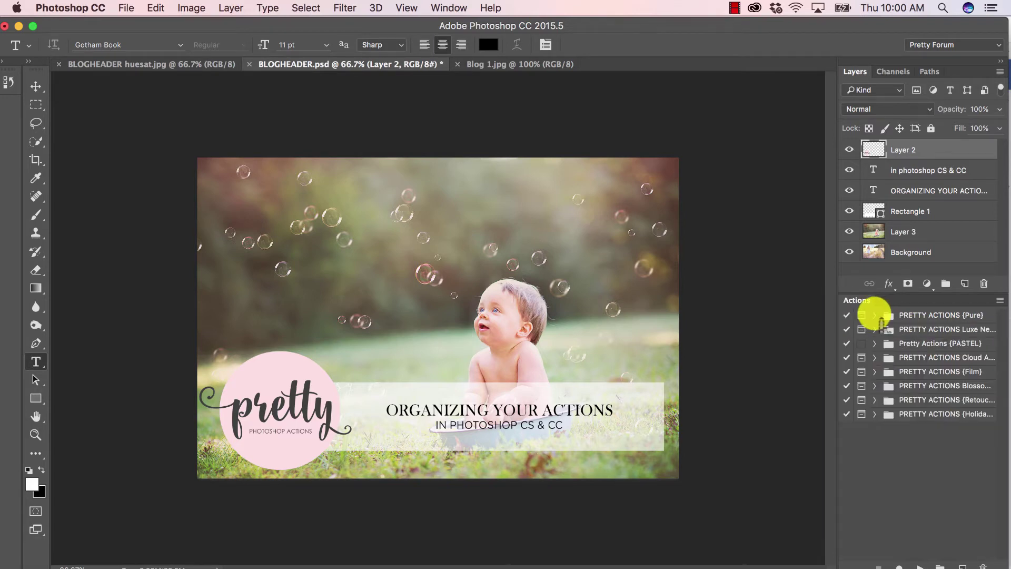
pyautogui.click(875, 315)
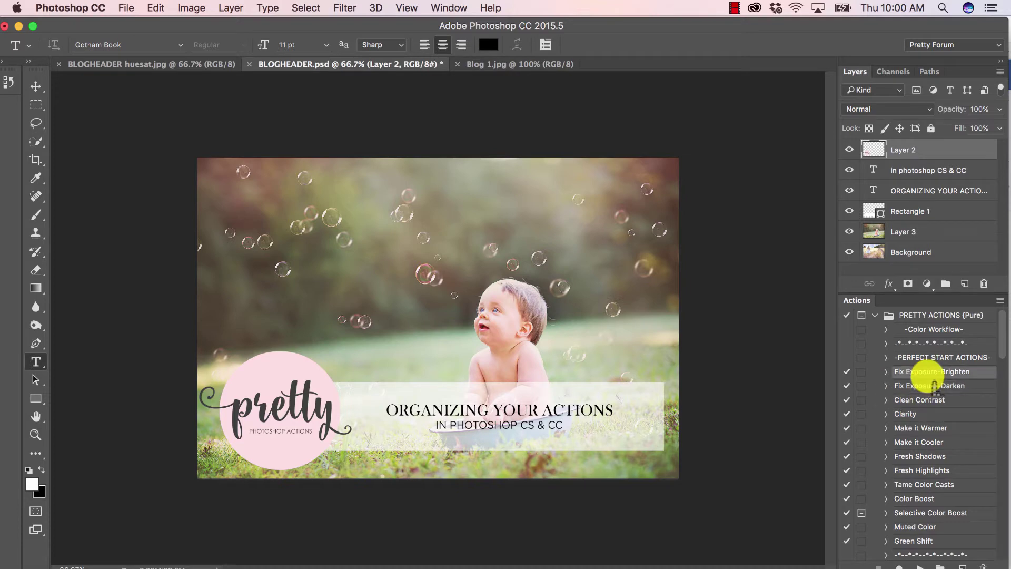
pyautogui.click(928, 400)
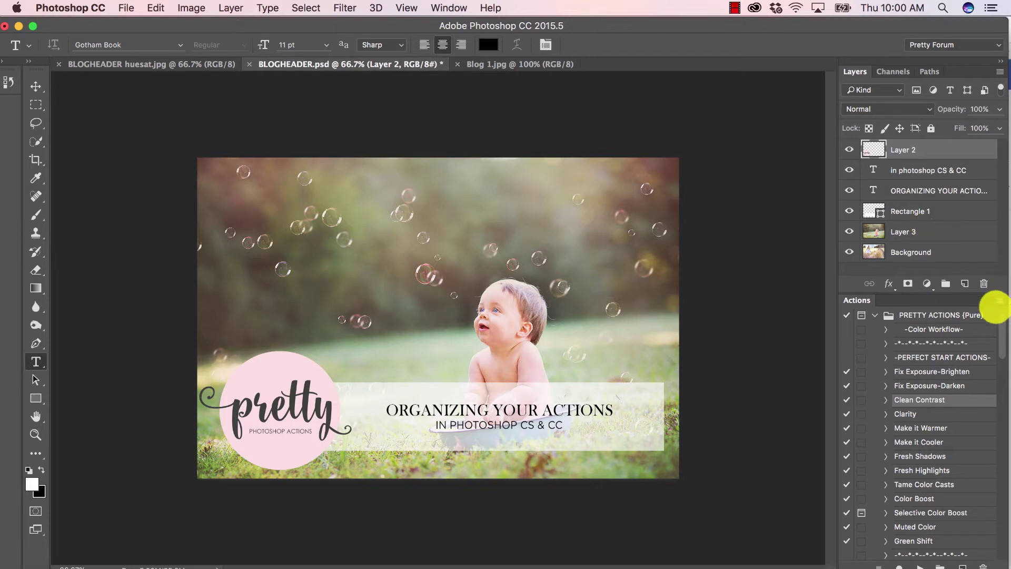
pyautogui.click(1000, 300)
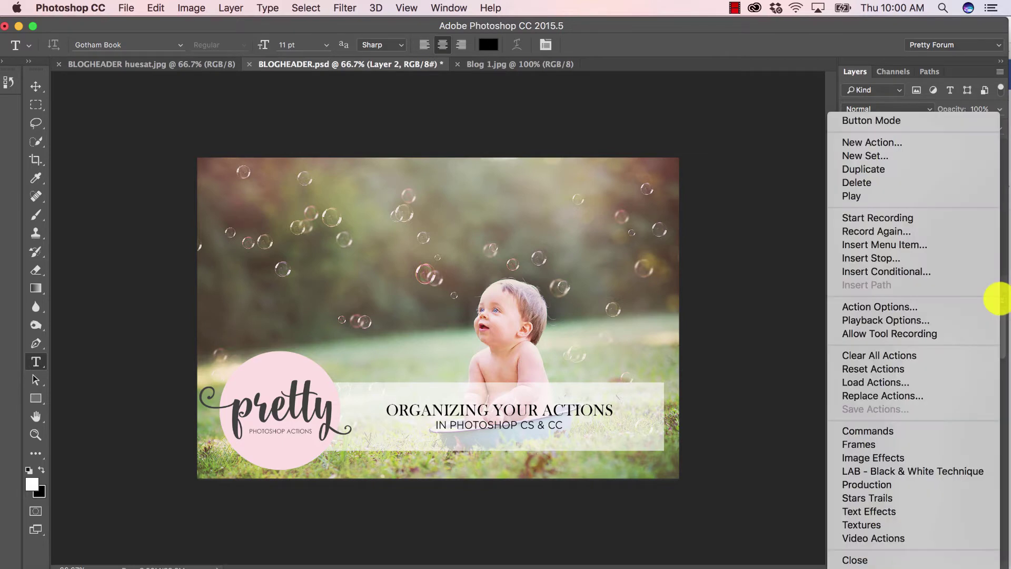
pyautogui.click(999, 300)
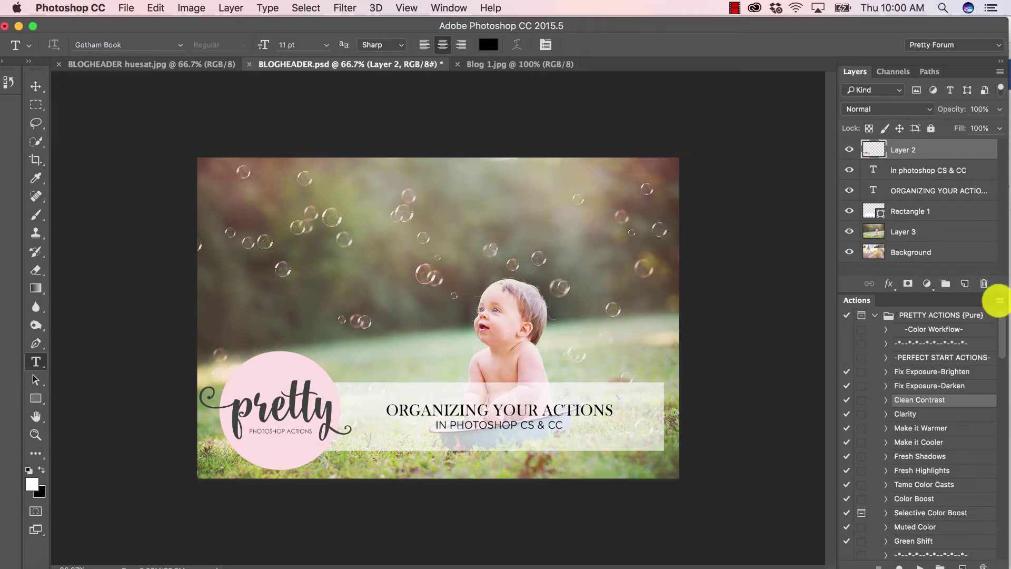
pyautogui.click(999, 300)
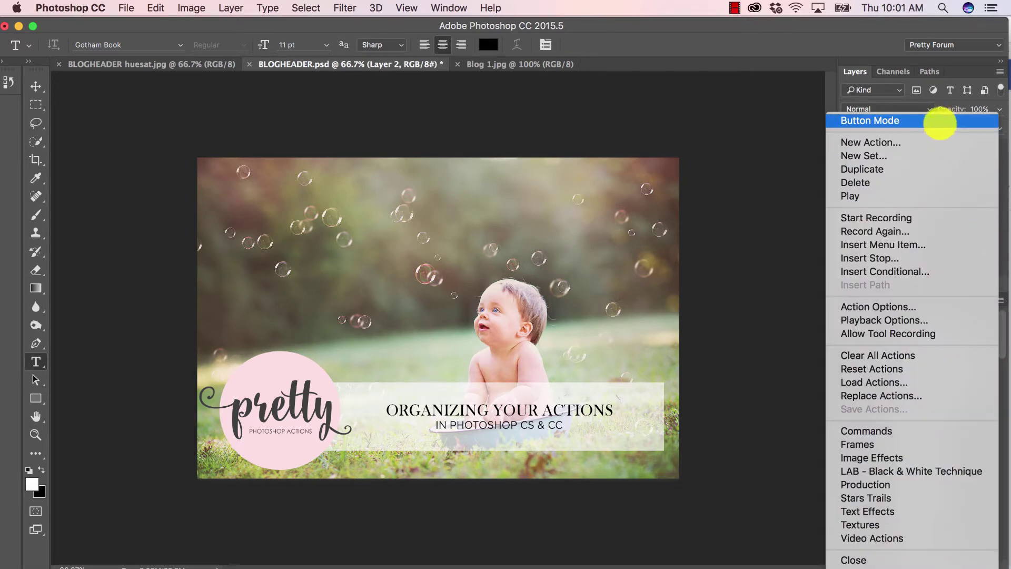
pyautogui.click(940, 123)
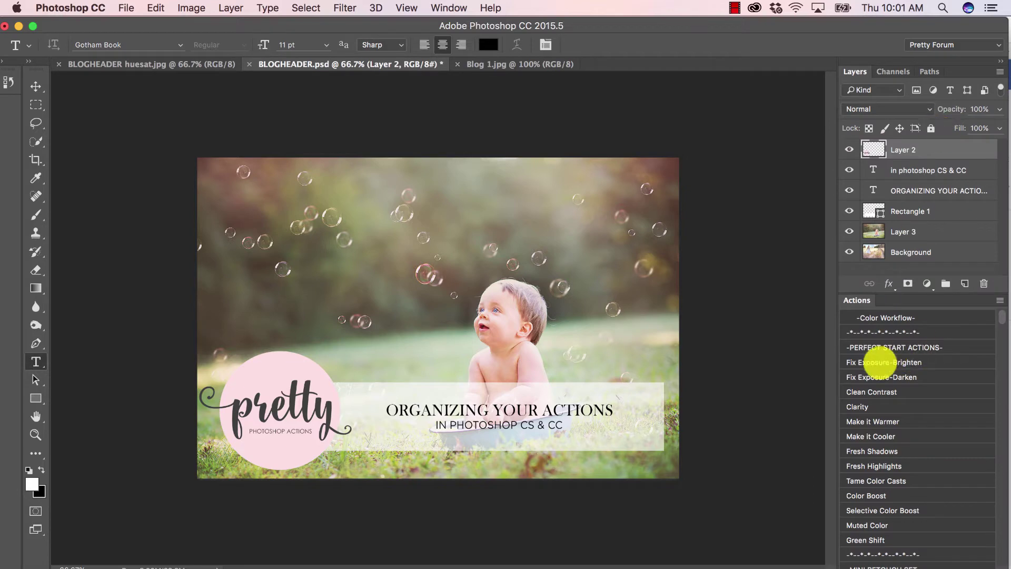
# Run Fix Exposure-Darken, compare its group on and off, then delete the group
pyautogui.click(881, 378)
pyautogui.click(848, 150)
pyautogui.click(849, 149)
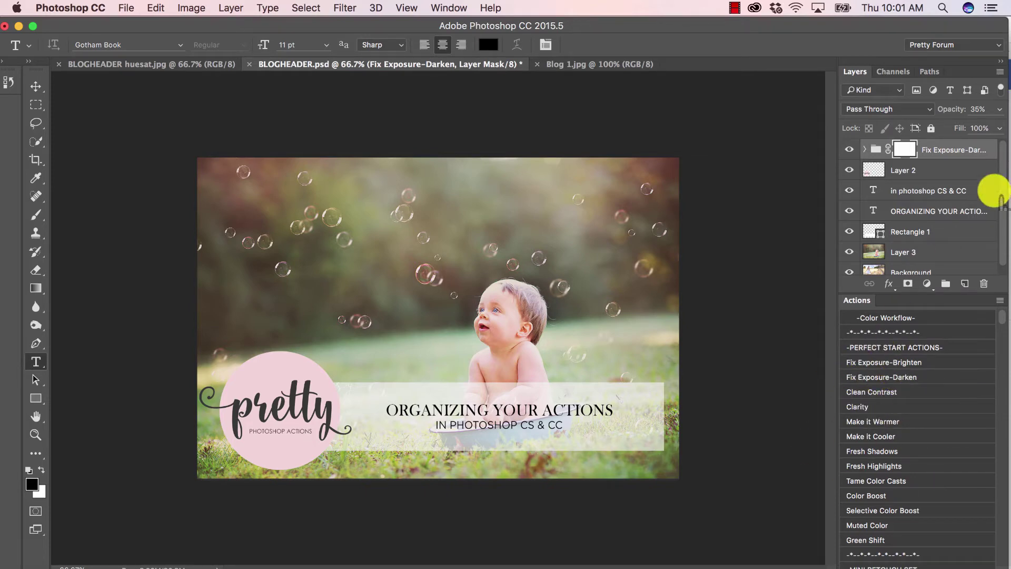
pyautogui.moveTo(977, 149); pyautogui.dragTo(984, 283)
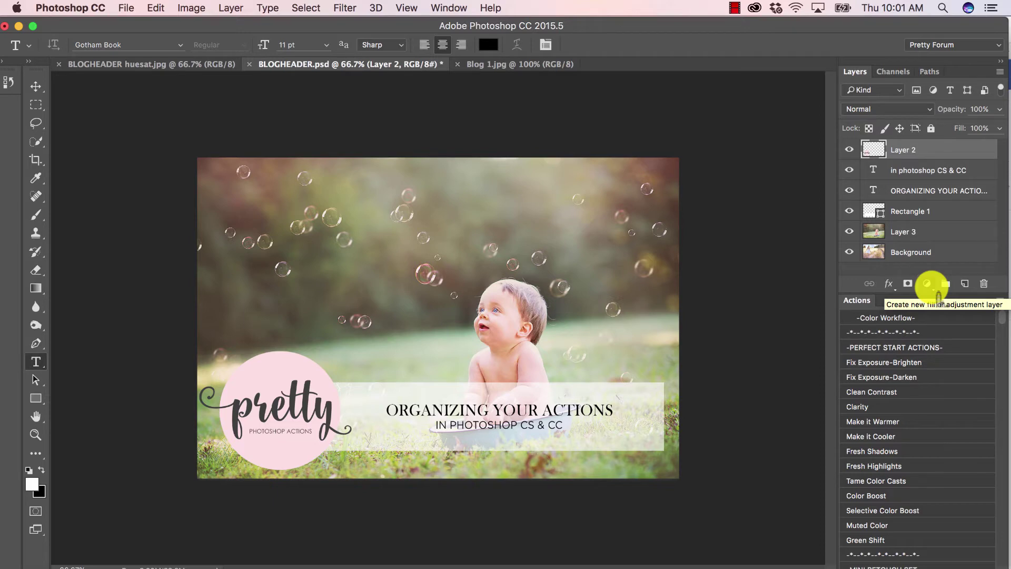
pyautogui.scroll(-5, 911, 534)
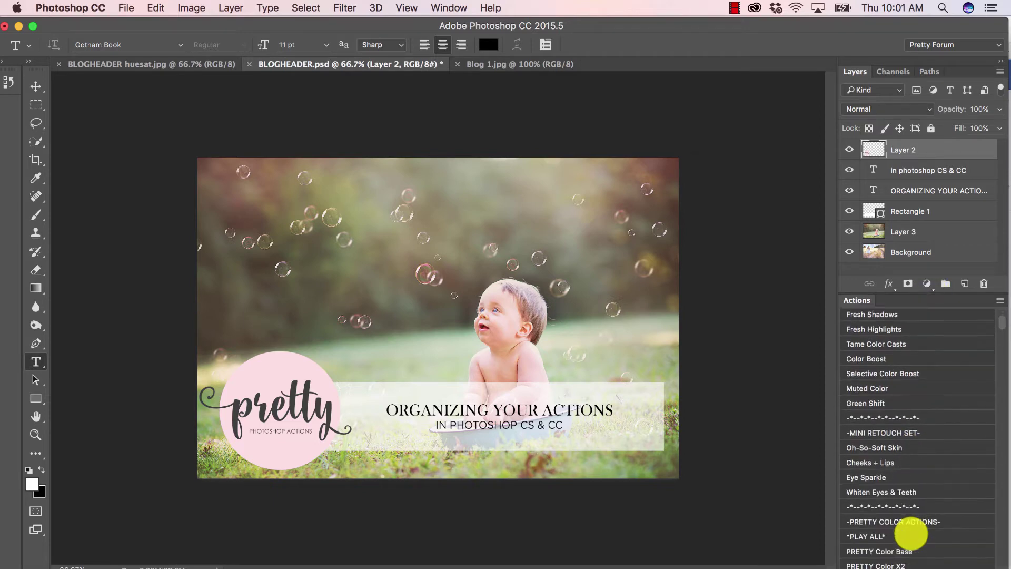
pyautogui.scroll(-3, 912, 534)
pyautogui.scroll(10, 912, 543)
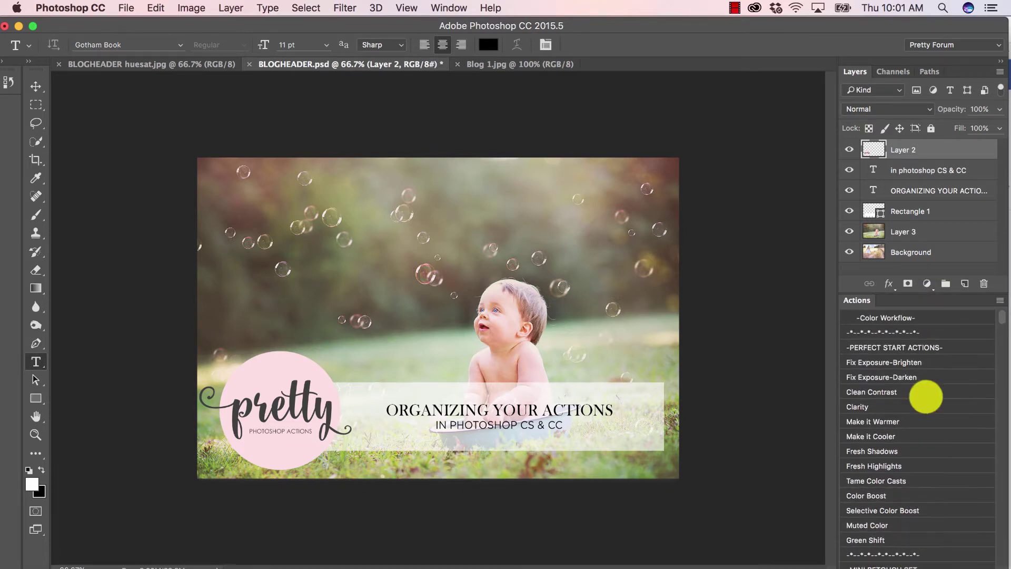
pyautogui.scroll(-1, 904, 429)
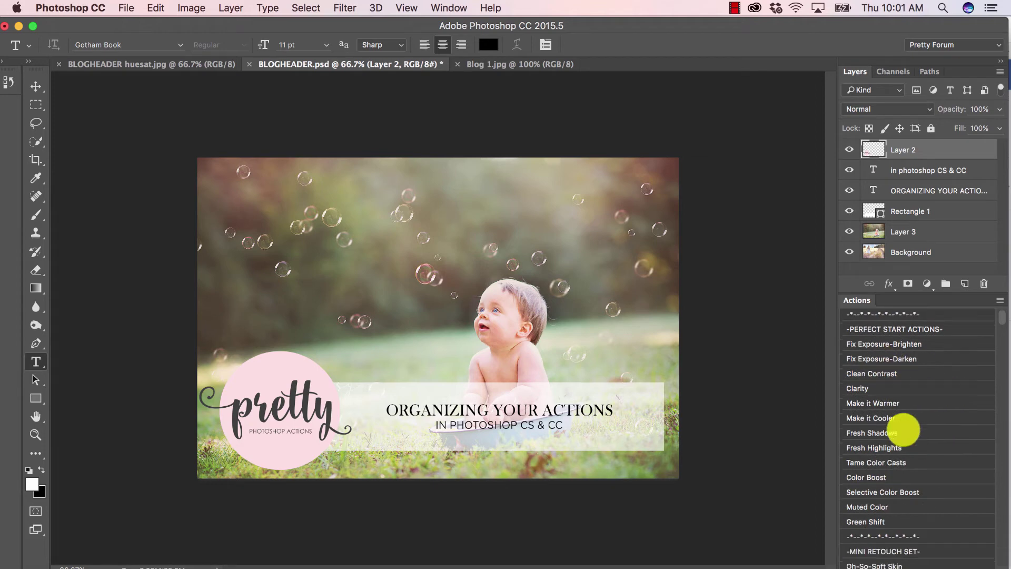
pyautogui.scroll(-1, 903, 430)
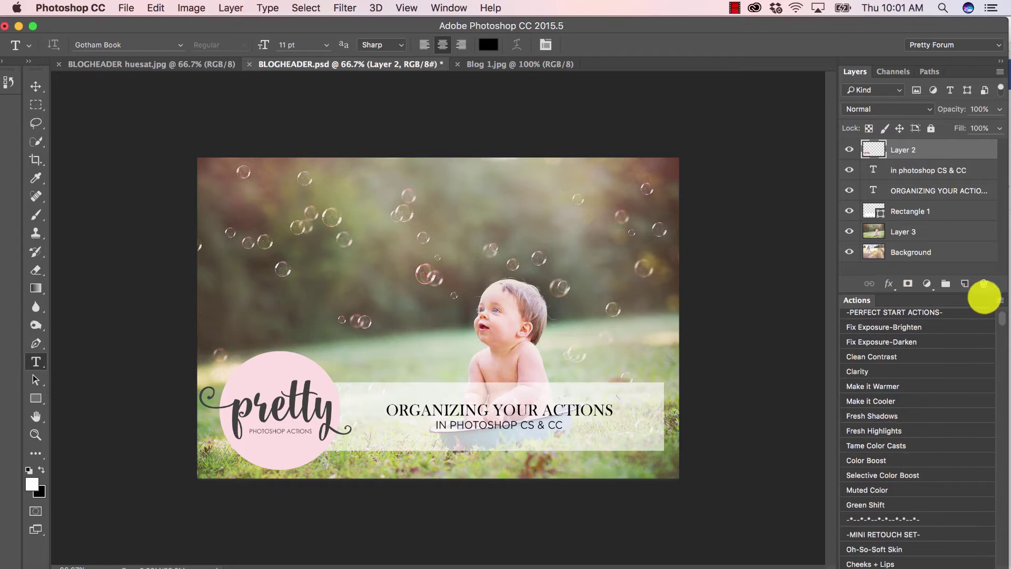
# Turn off Button Mode to get the normal action list back and select Clean Contrast
pyautogui.click(1000, 301)
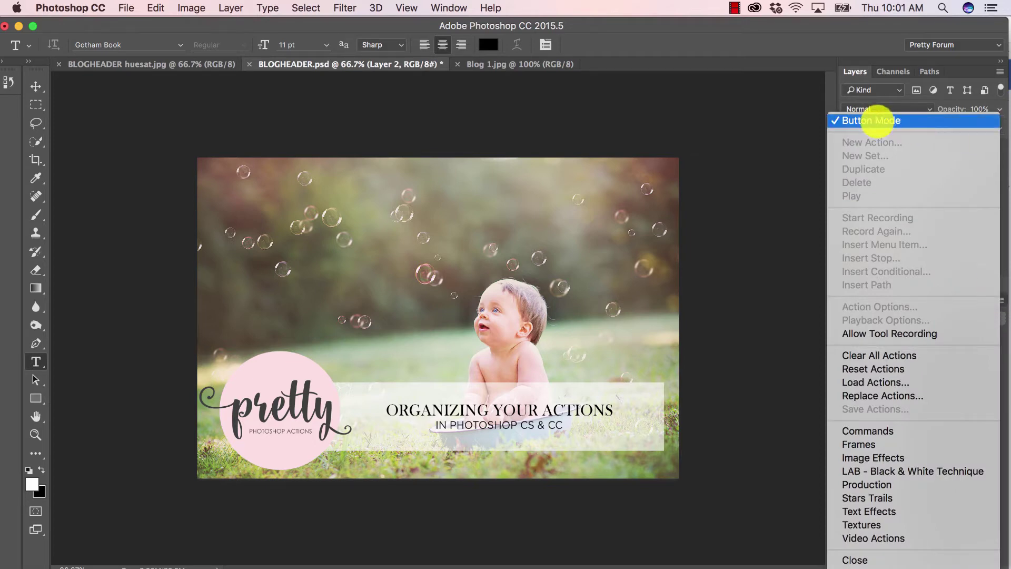
pyautogui.click(872, 120)
pyautogui.scroll(-3, 930, 402)
pyautogui.scroll(3, 923, 391)
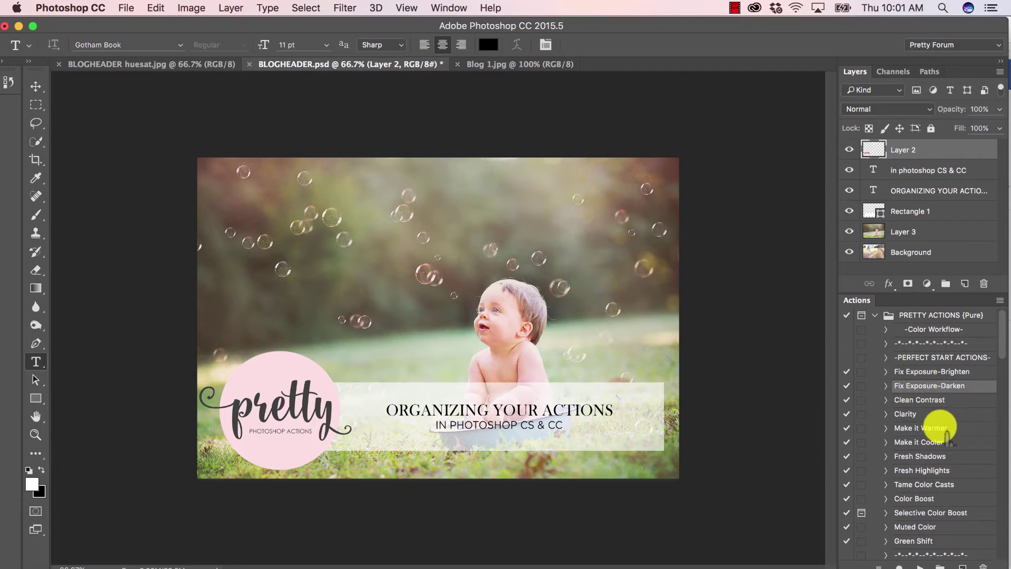
pyautogui.scroll(-2, 947, 439)
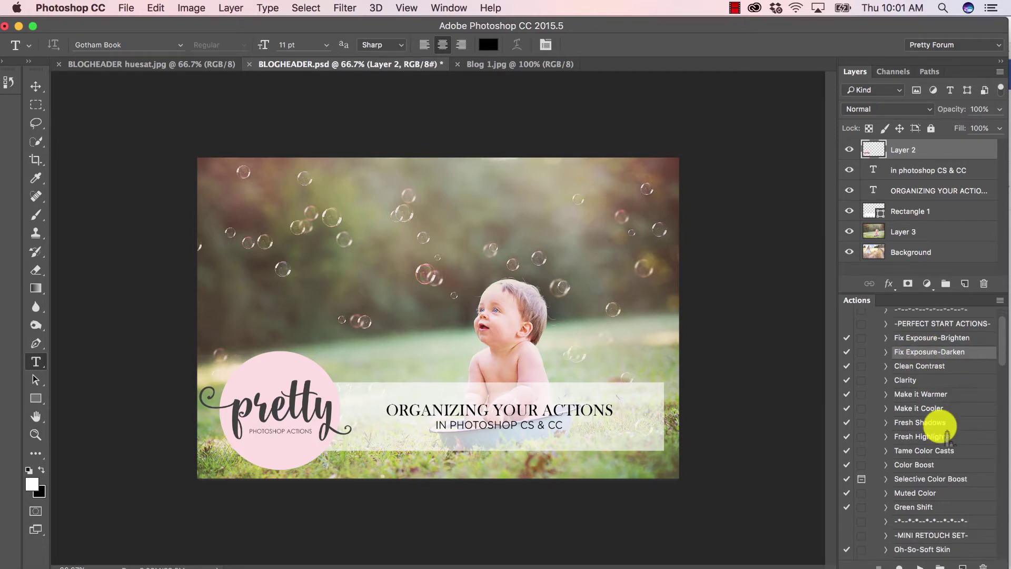
pyautogui.click(922, 365)
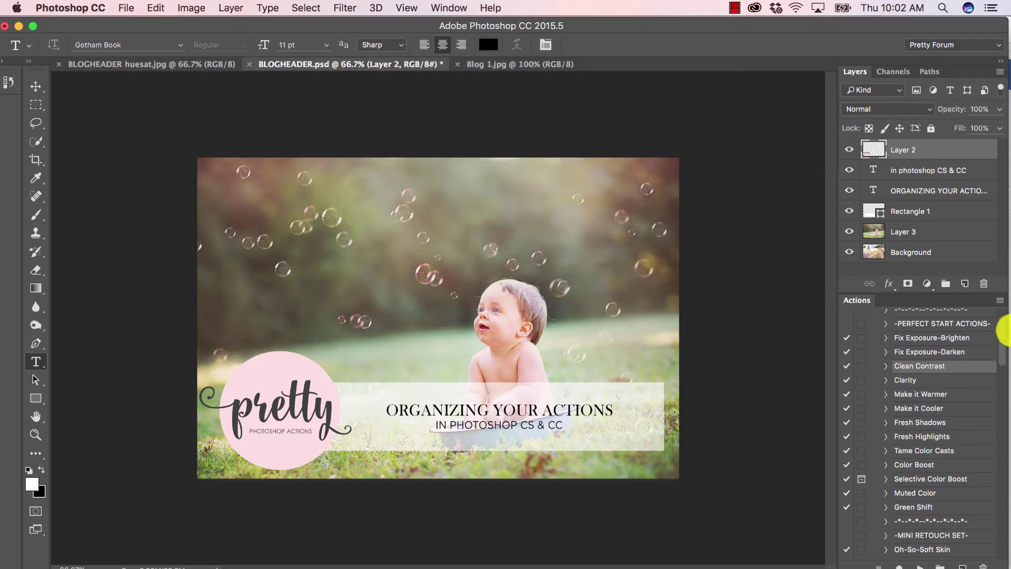
pyautogui.click(999, 300)
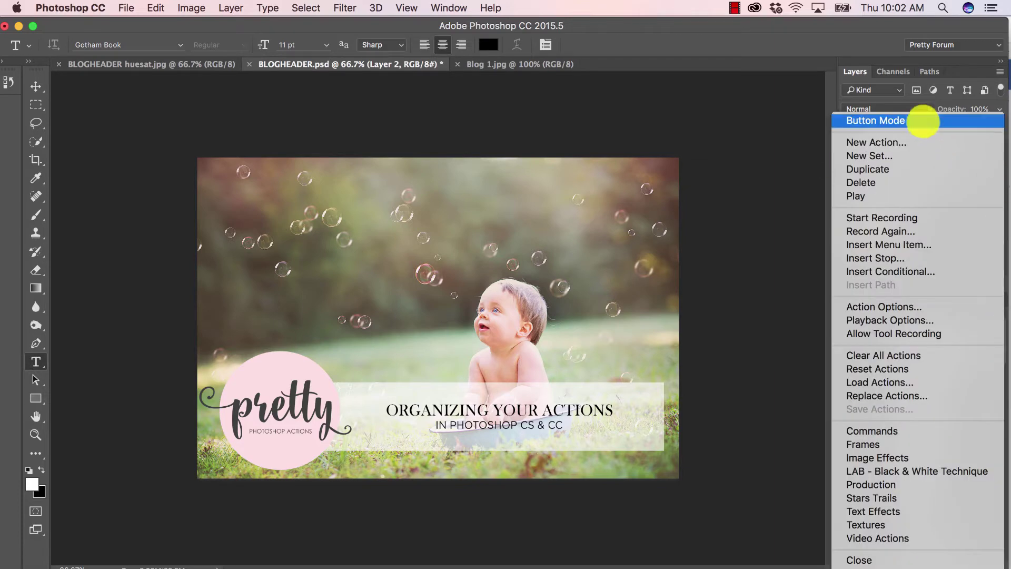
pyautogui.click(781, 217)
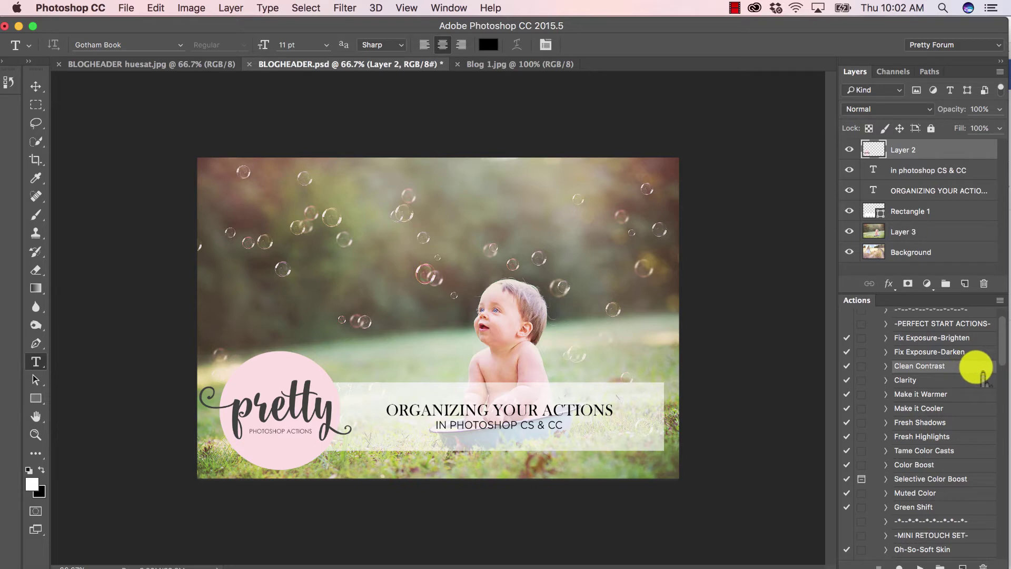
# Open Clean Contrast's Action Options and pick Blue as its colour
pyautogui.doubleClick(977, 367)
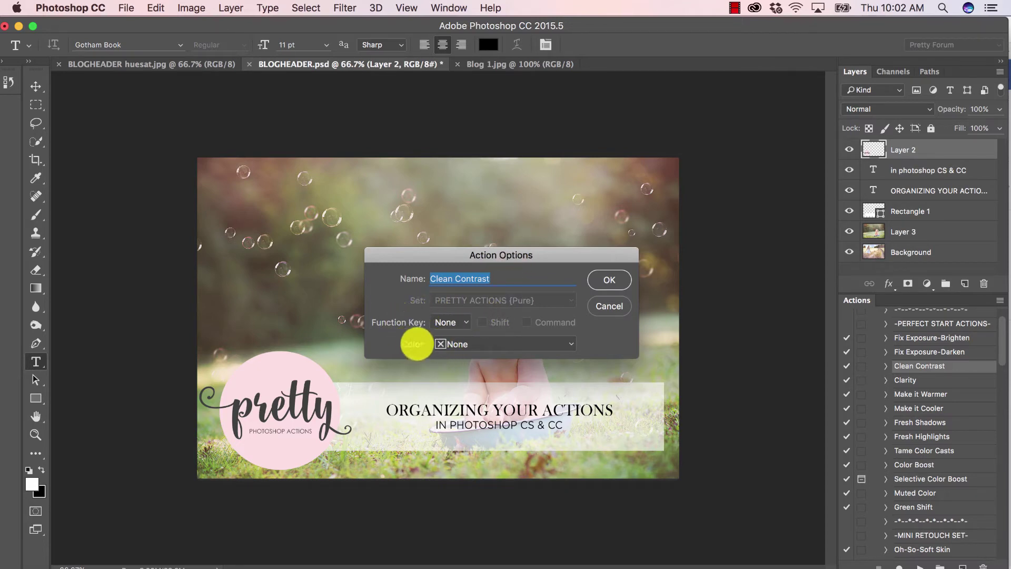
pyautogui.click(450, 344)
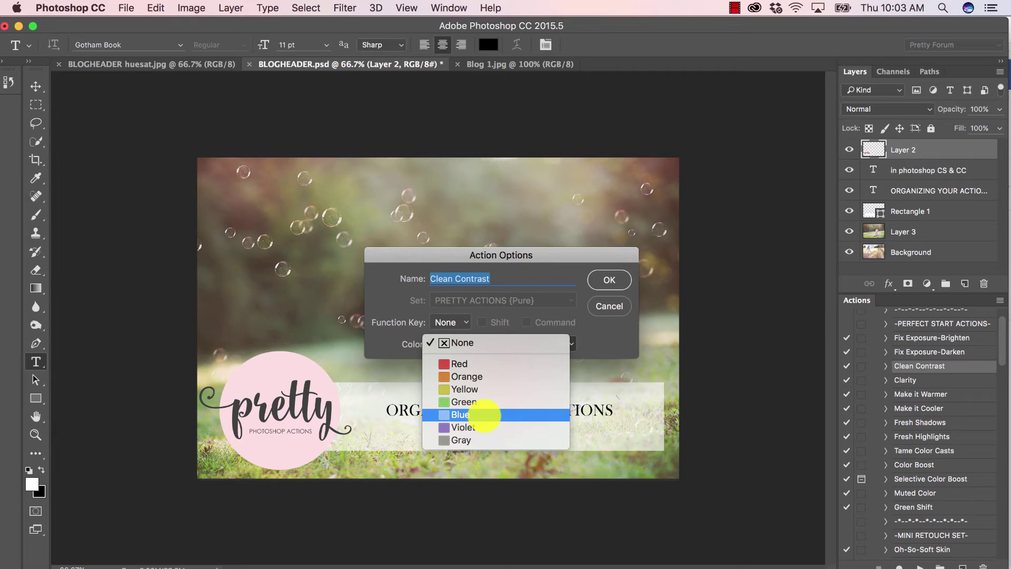
pyautogui.click(484, 416)
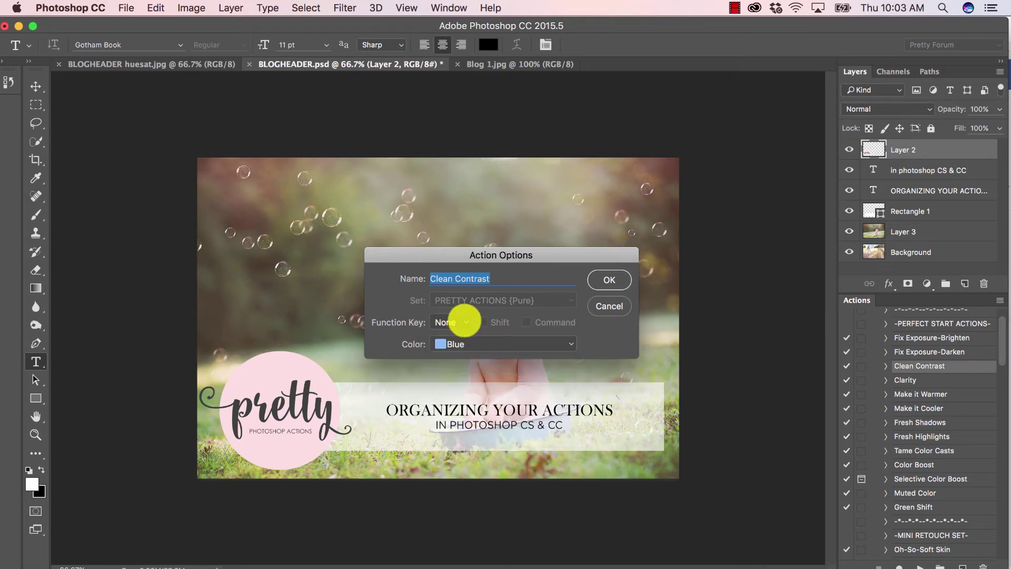
# Confirm Clean Contrast's options with Function Key set to None and colour Blue
pyautogui.click(465, 321)
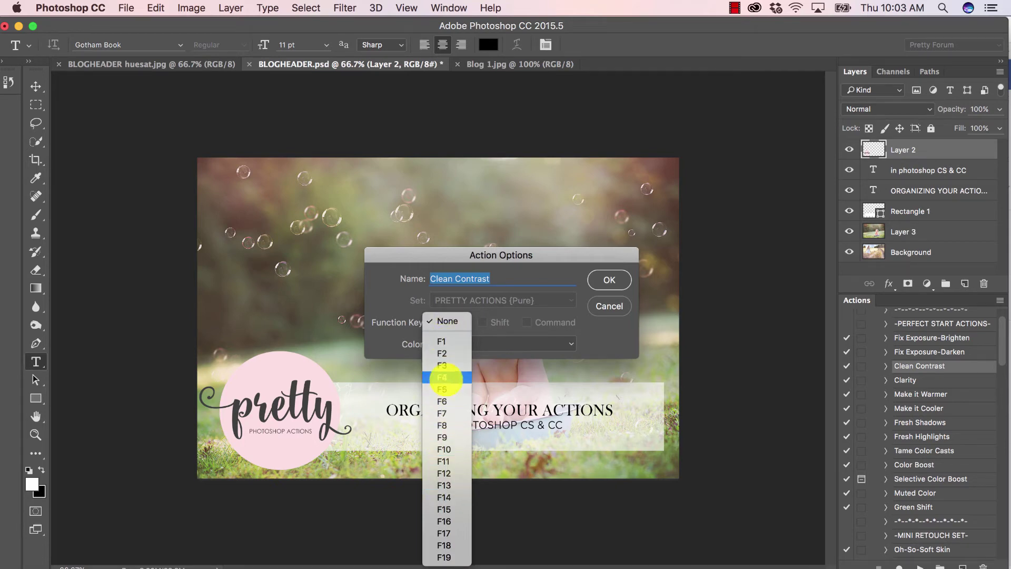
pyautogui.click(446, 342)
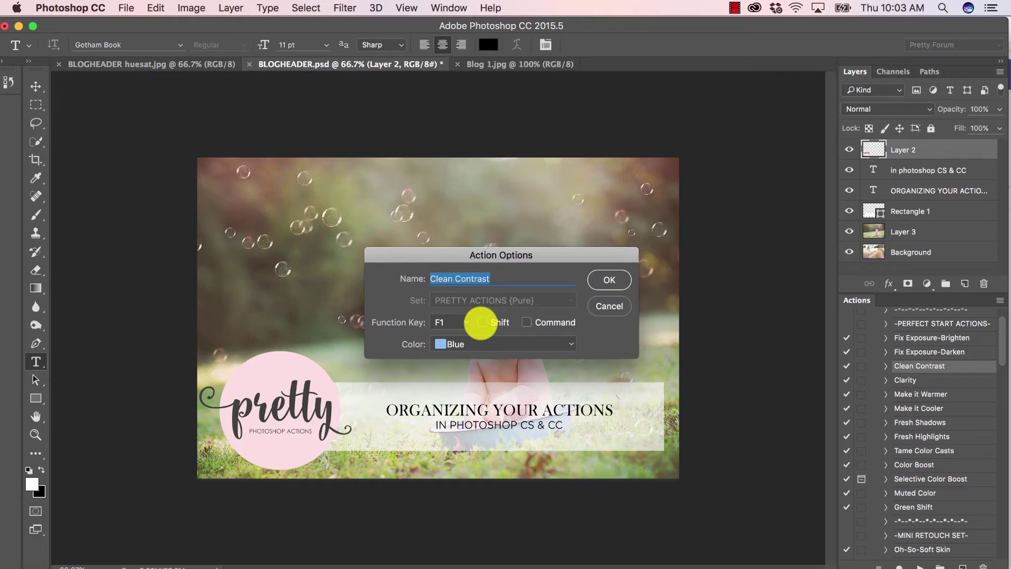
pyautogui.click(481, 322)
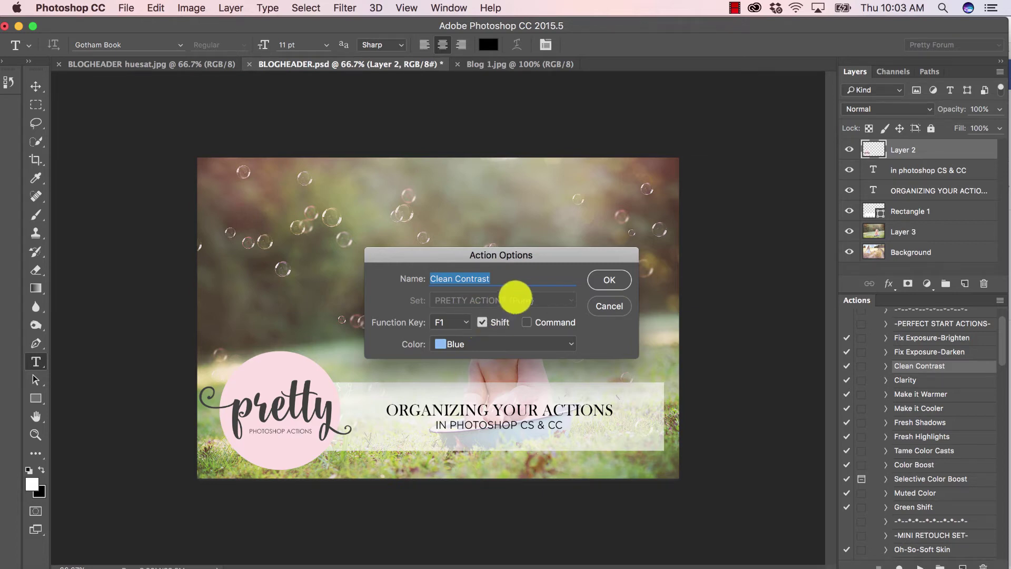
pyautogui.click(482, 323)
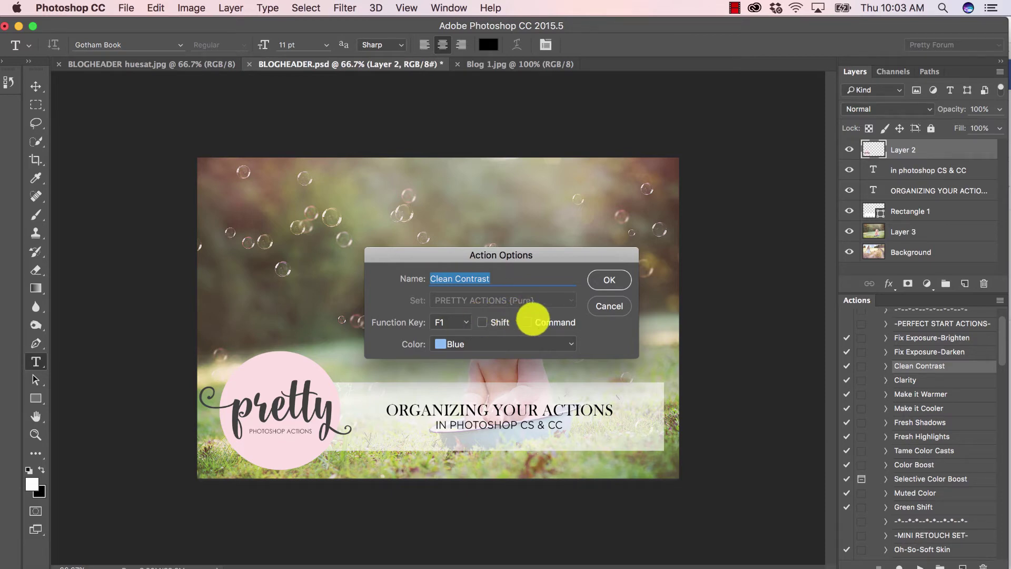
pyautogui.click(526, 323)
pyautogui.click(526, 322)
pyautogui.click(466, 322)
pyautogui.click(456, 299)
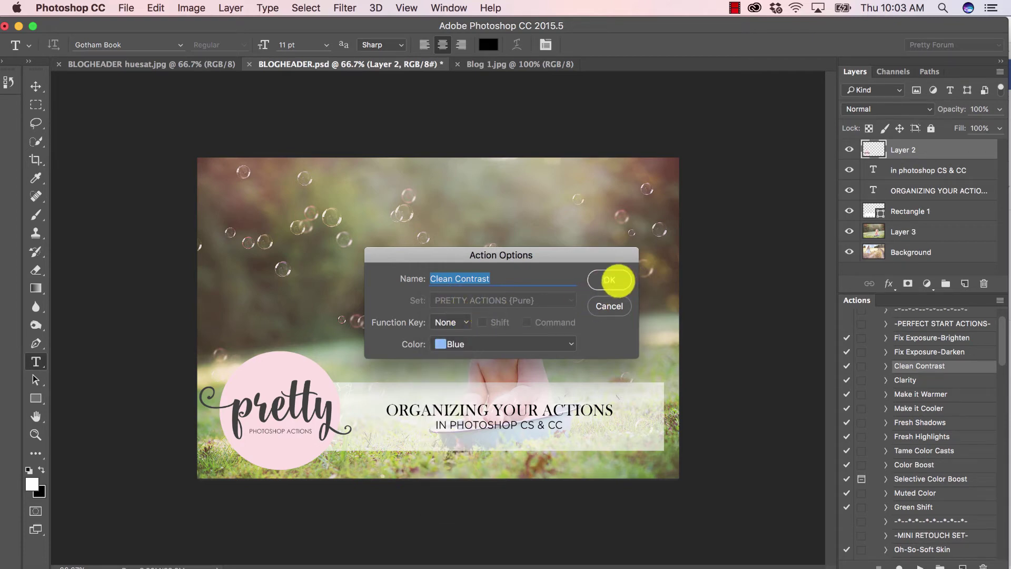
pyautogui.click(612, 280)
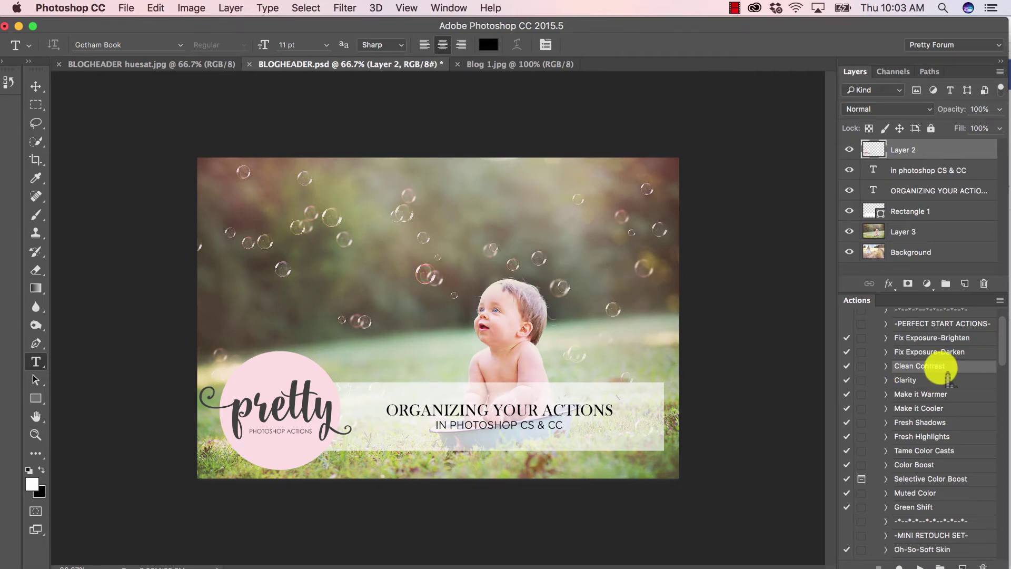
# Set the Make it Warmer action's colour to Blue
pyautogui.scroll(-1, 949, 377)
pyautogui.scroll(-1, 949, 379)
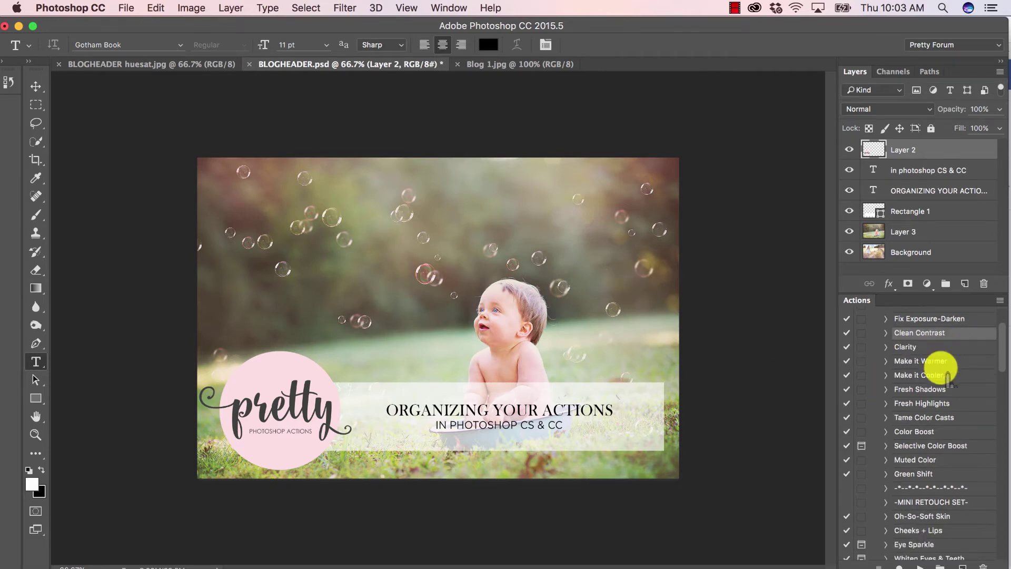
pyautogui.click(947, 366)
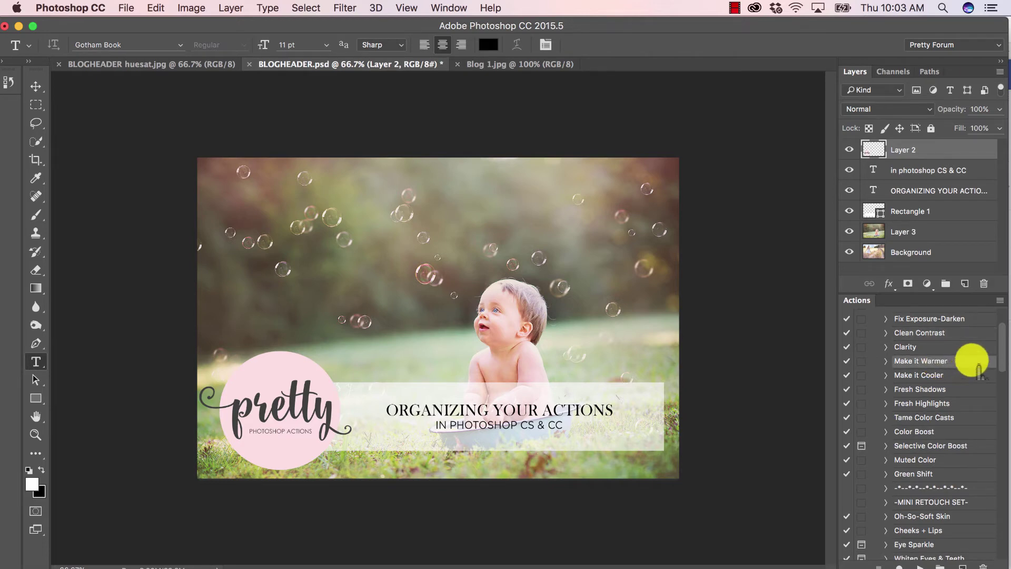
pyautogui.doubleClick(971, 355)
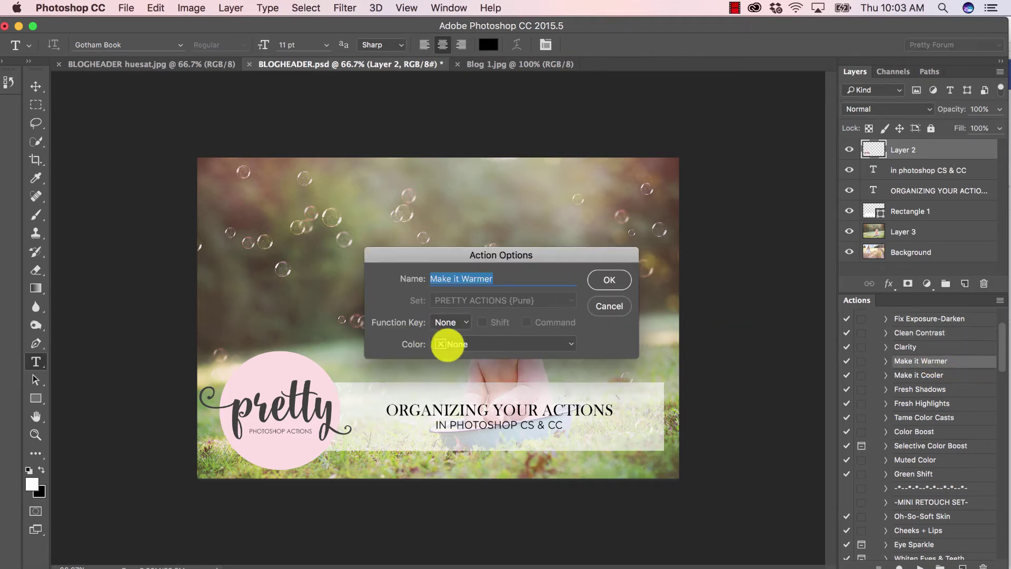
pyautogui.click(441, 344)
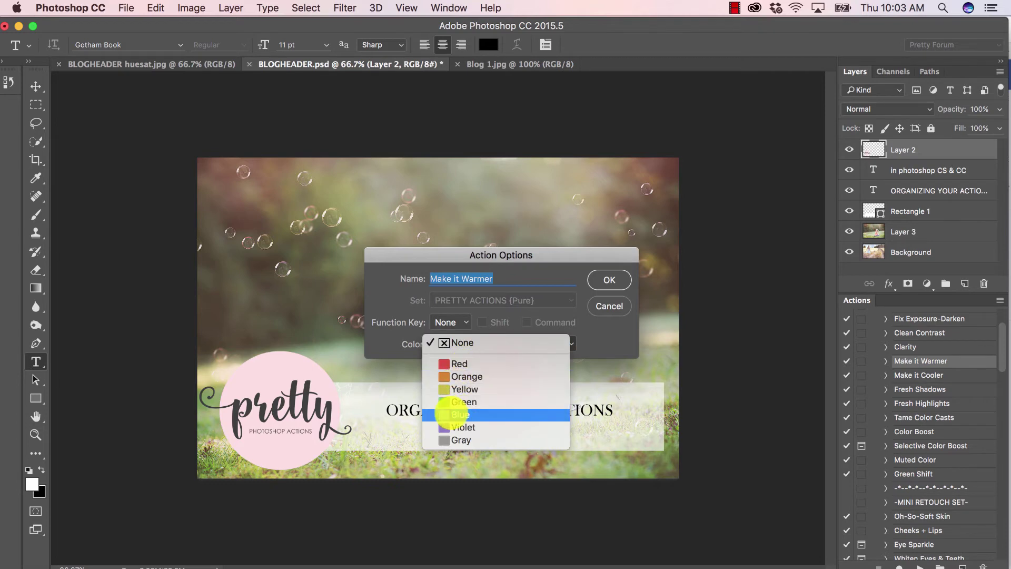
pyautogui.click(454, 413)
pyautogui.click(610, 280)
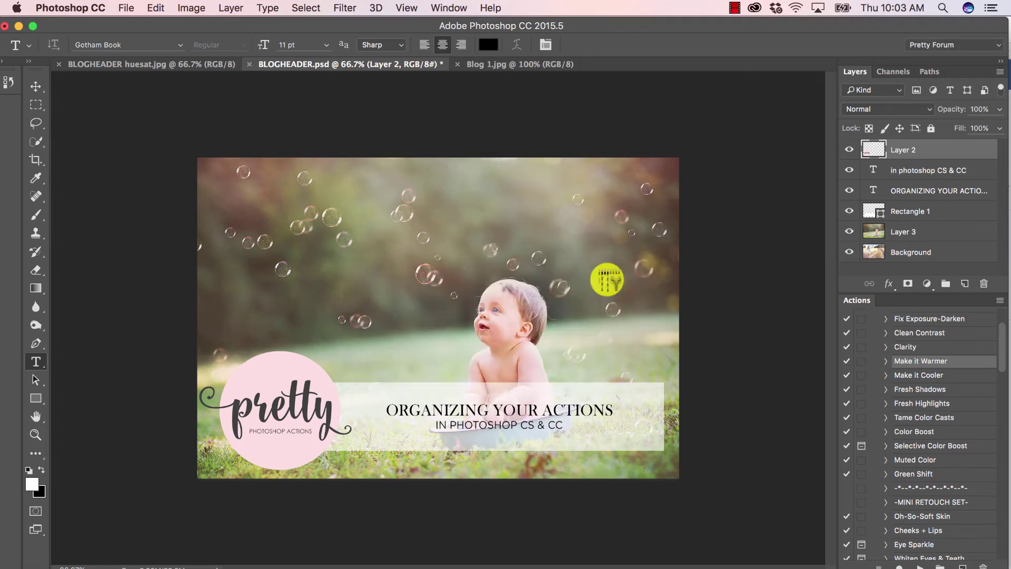
# Set the Eye Sparkle action's colour to Blue
pyautogui.scroll(-5, 907, 452)
pyautogui.scroll(-6, 914, 461)
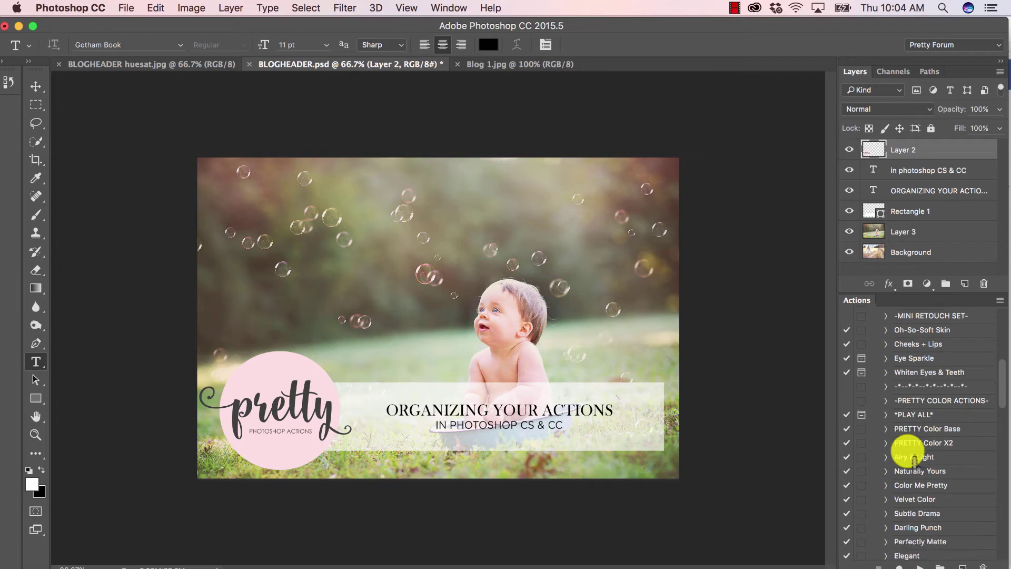
pyautogui.click(943, 358)
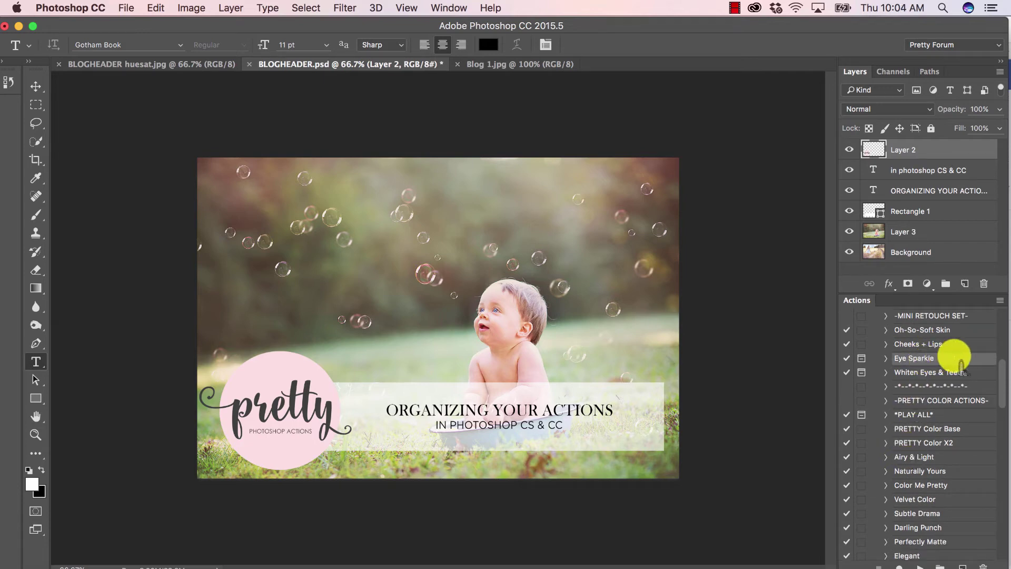
pyautogui.doubleClick(956, 359)
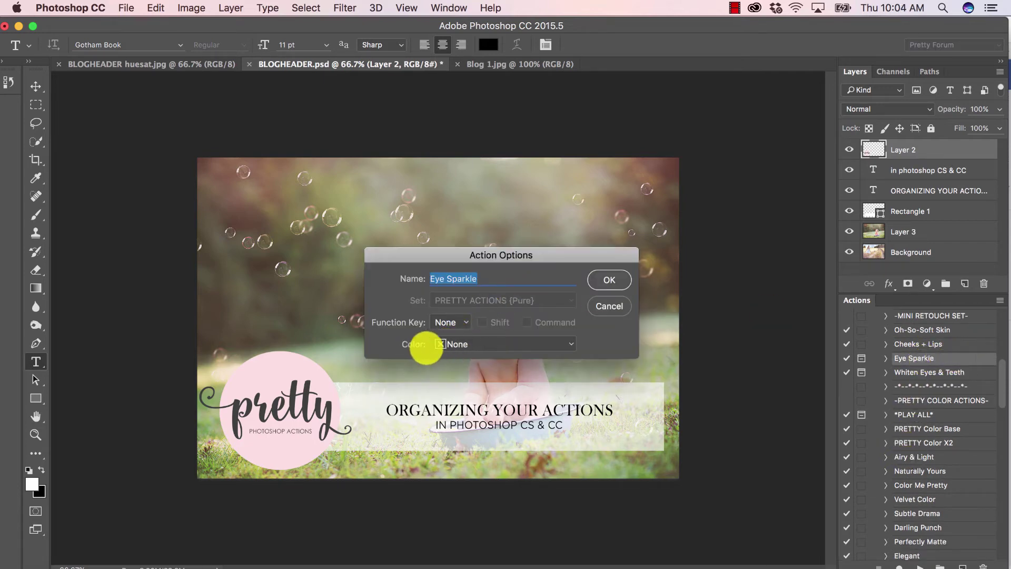
pyautogui.click(456, 344)
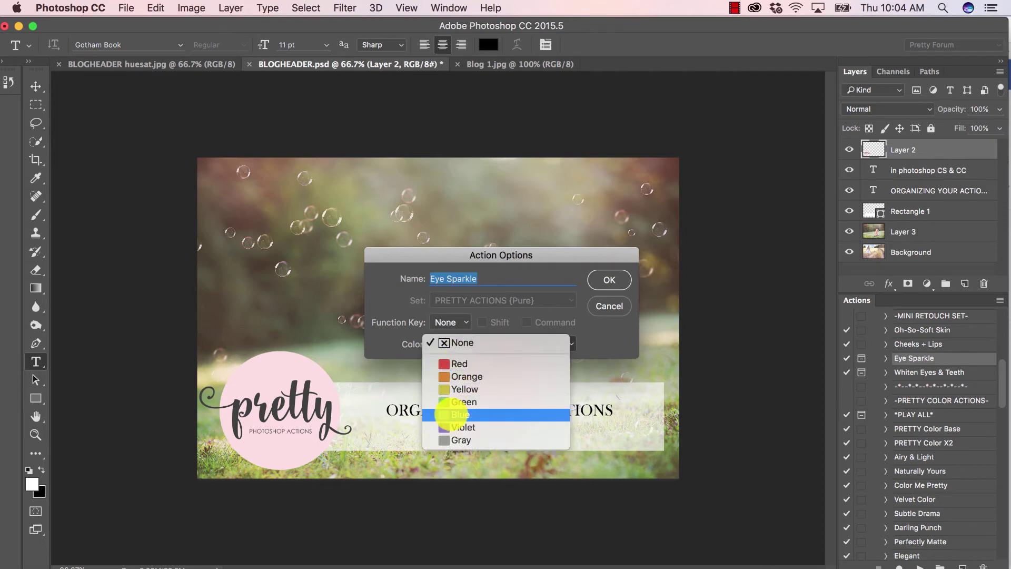
pyautogui.click(460, 415)
pyautogui.click(610, 280)
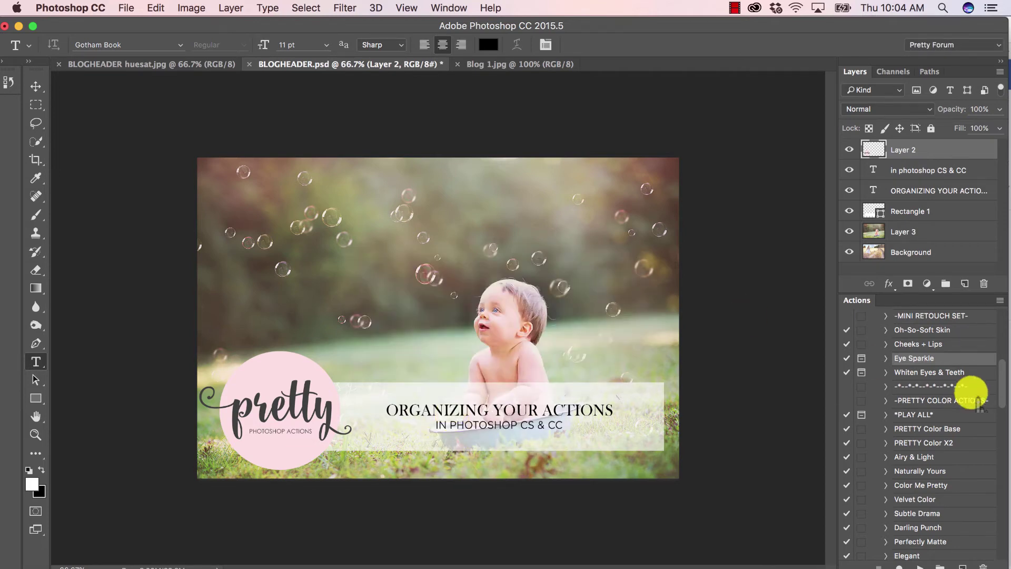
pyautogui.scroll(10, 979, 403)
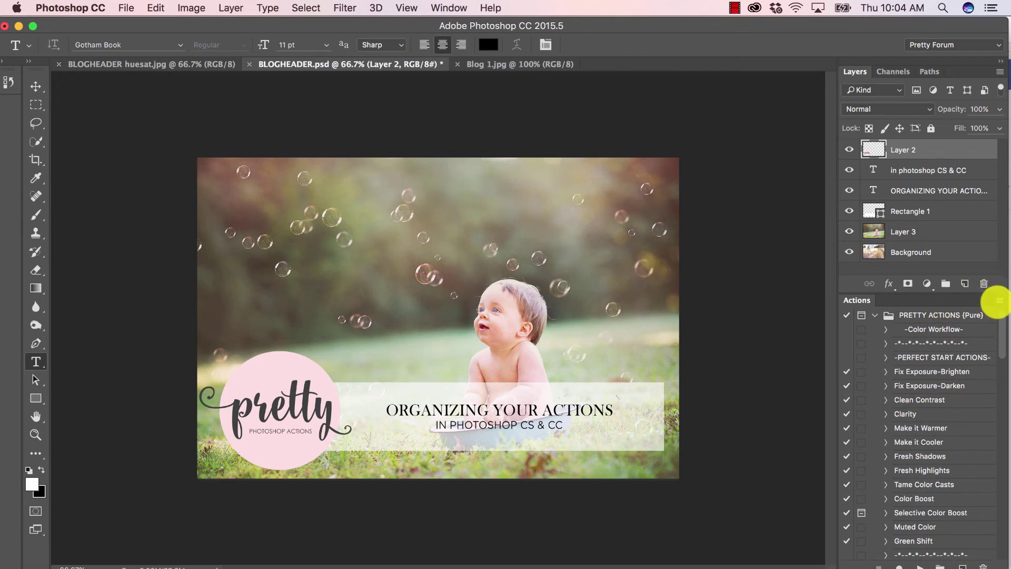
# Switch the Actions panel to Button Mode to show the coloured action buttons
pyautogui.click(1000, 300)
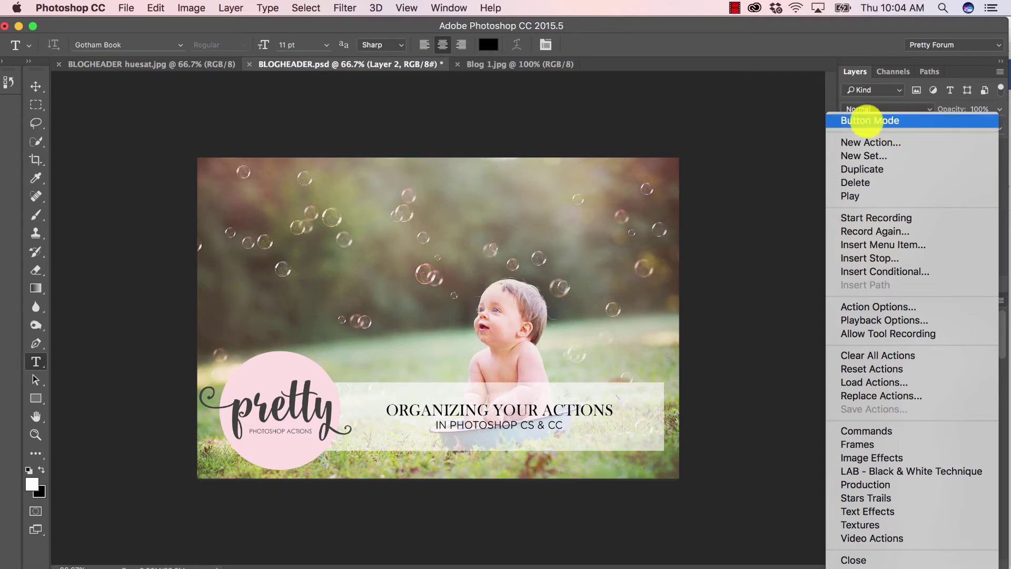
pyautogui.click(866, 121)
pyautogui.scroll(3, 940, 406)
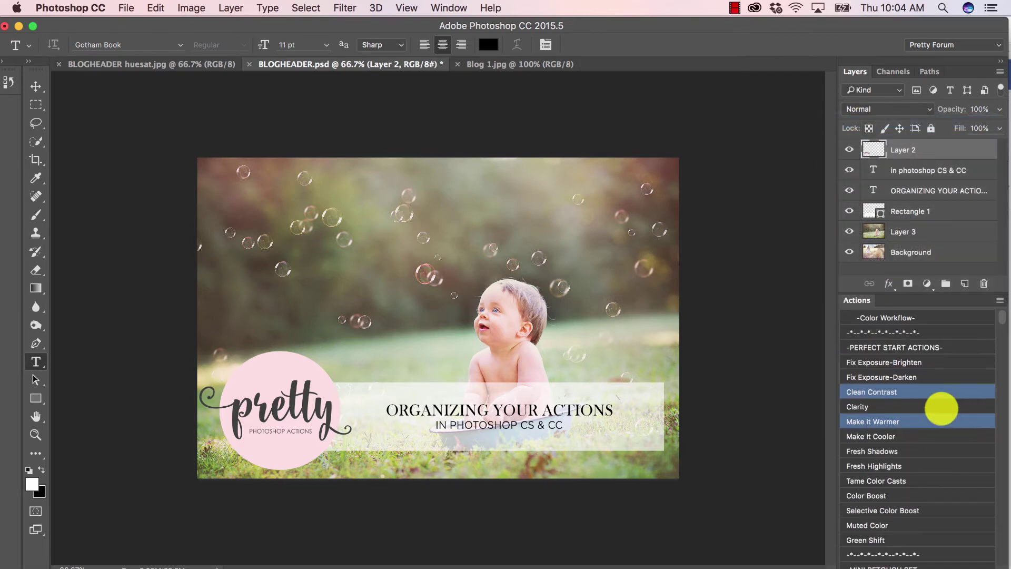
pyautogui.scroll(-4, 941, 409)
pyautogui.scroll(6, 942, 408)
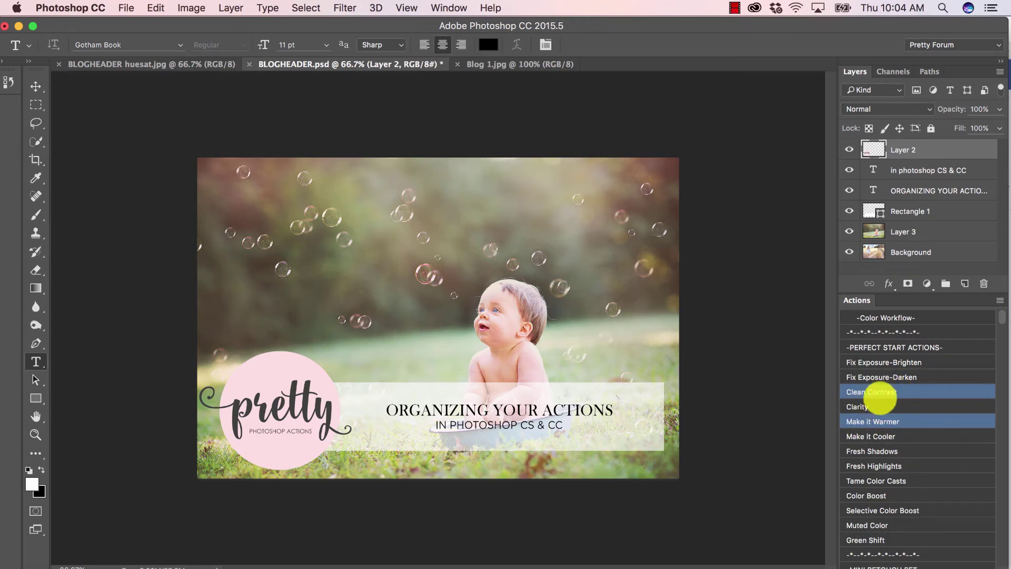
# Run the Clean Contrast action on the image
pyautogui.click(877, 392)
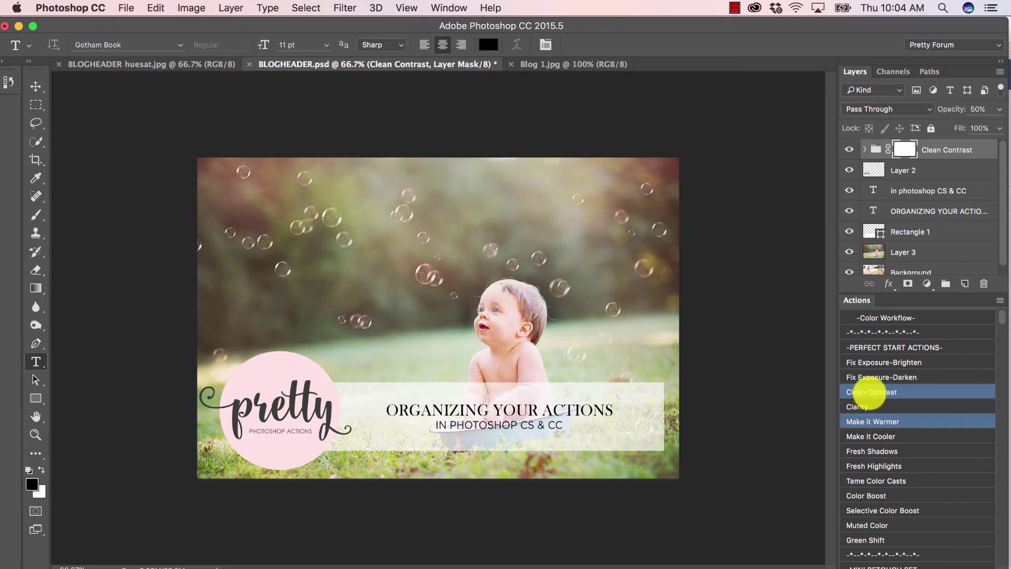
pyautogui.scroll(-5, 867, 393)
pyautogui.scroll(-3, 868, 395)
pyautogui.scroll(8, 868, 394)
pyautogui.scroll(-3, 869, 392)
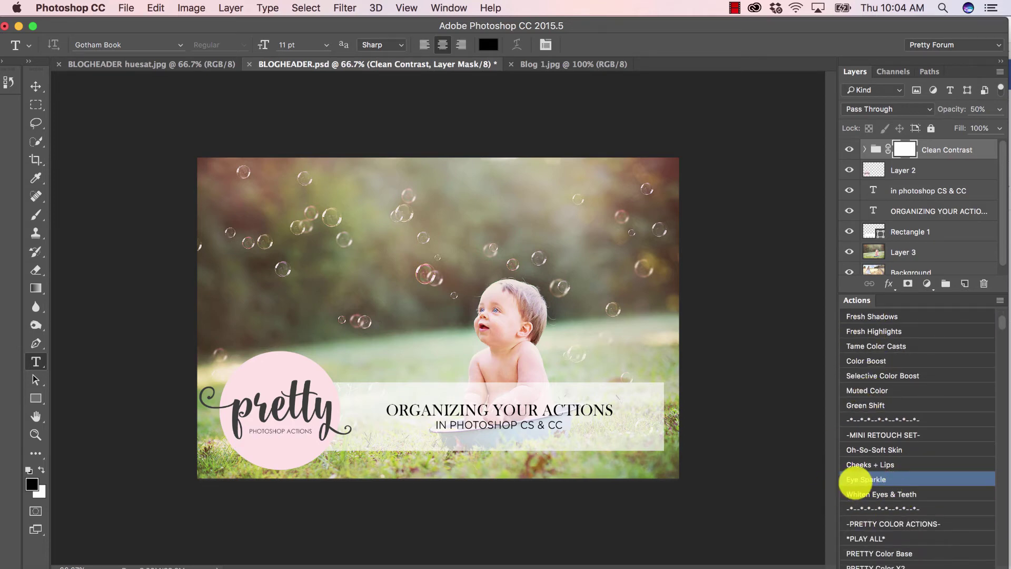
pyautogui.scroll(3, 894, 413)
pyautogui.keyDown('super'); pyautogui.click(893, 421); pyautogui.keyUp('super')
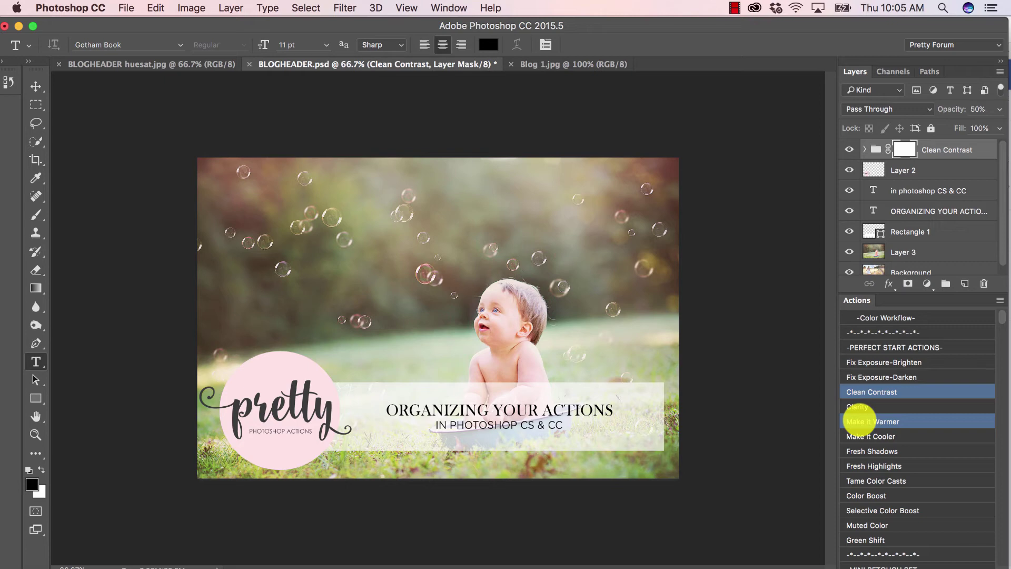
# Switch the Actions panel from Button Mode back to list view
pyautogui.scroll(-5, 931, 417)
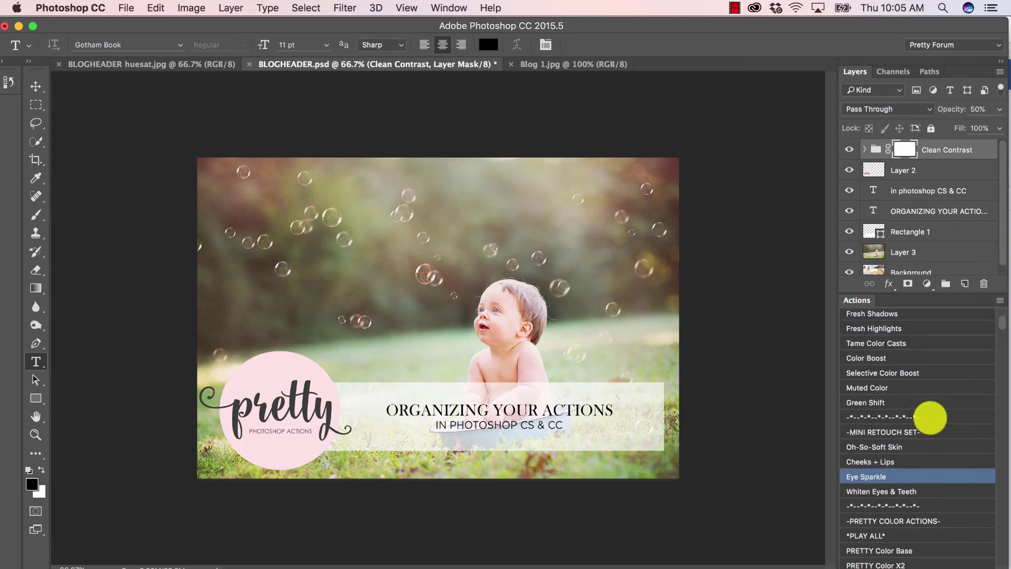
pyautogui.click(1000, 299)
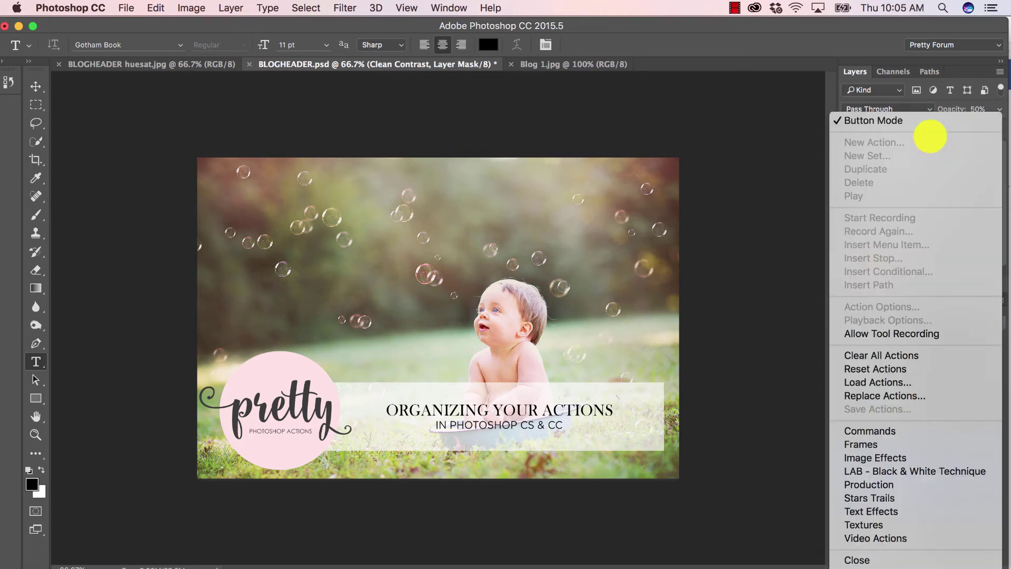
pyautogui.click(912, 120)
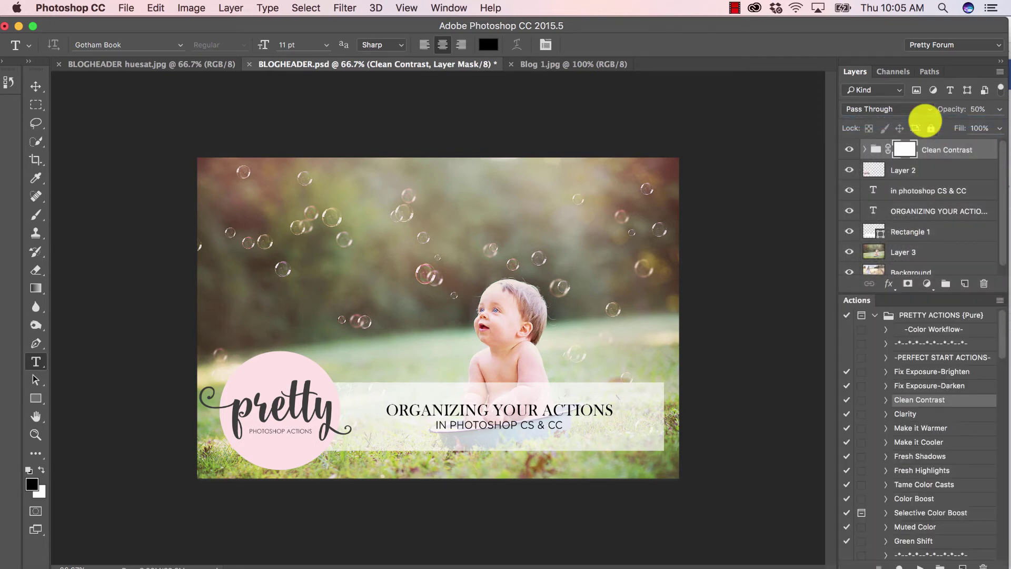
# Collapse PRETTY ACTIONS {Pure}, briefly checking the Retouch and Blossom sets
pyautogui.click(875, 315)
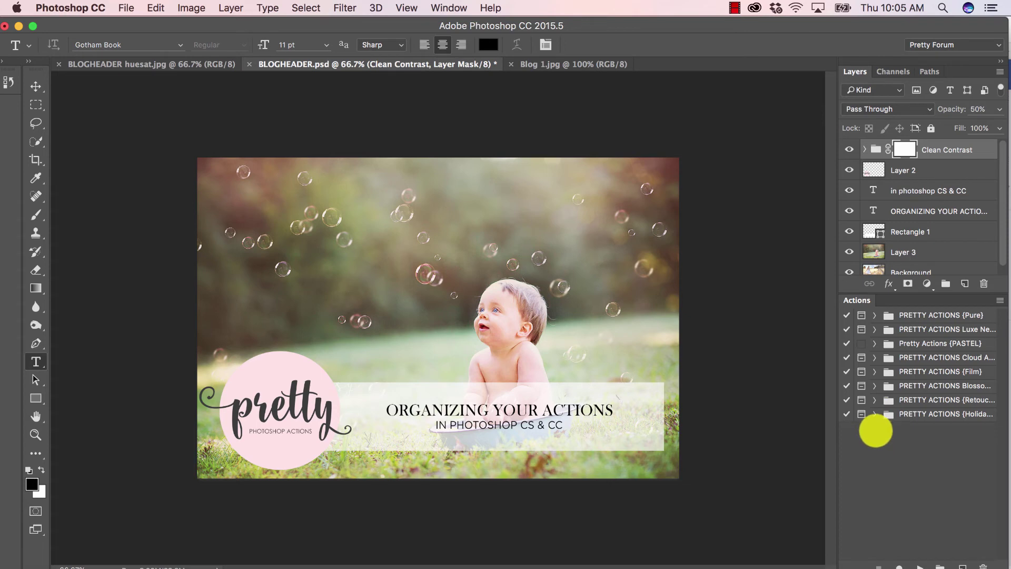
pyautogui.click(875, 400)
pyautogui.click(875, 400)
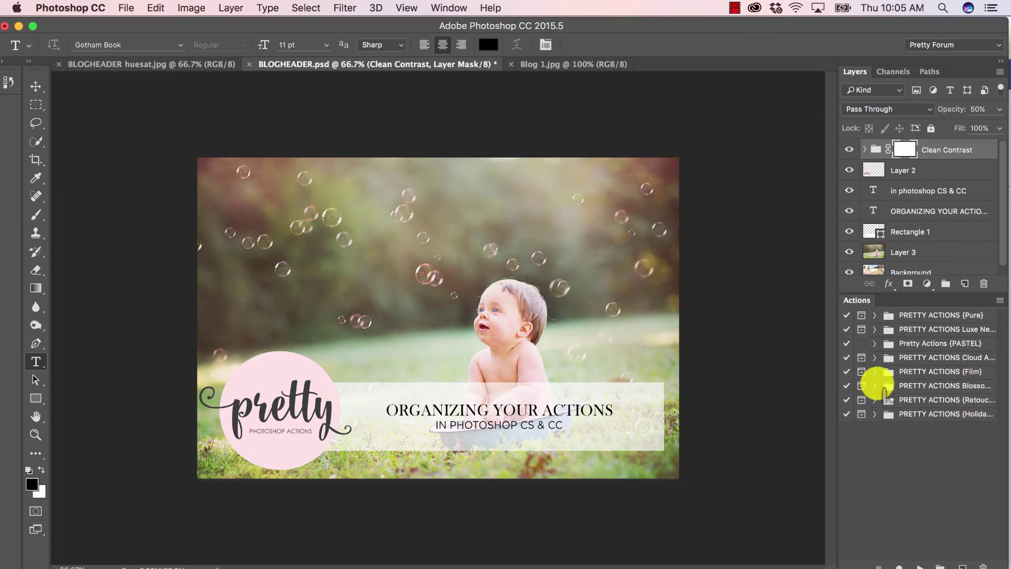
pyautogui.click(875, 386)
pyautogui.click(875, 385)
pyautogui.click(875, 315)
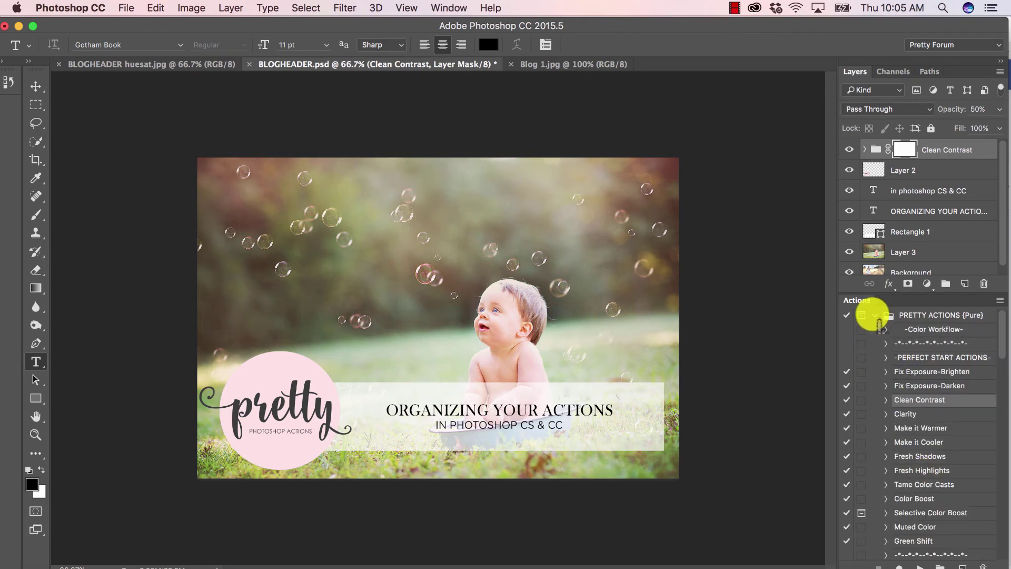
pyautogui.click(875, 315)
pyautogui.click(874, 315)
pyautogui.click(875, 315)
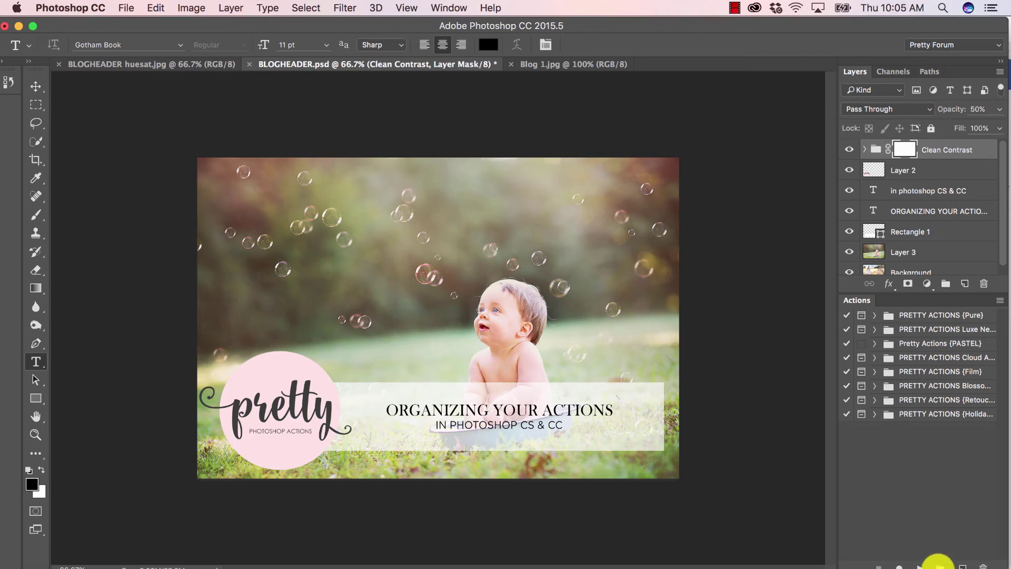
# Create a new action set named 'Favorites', then expand PRETTY ACTIONS {Pure} and select Clean Contrast
pyautogui.click(939, 564)
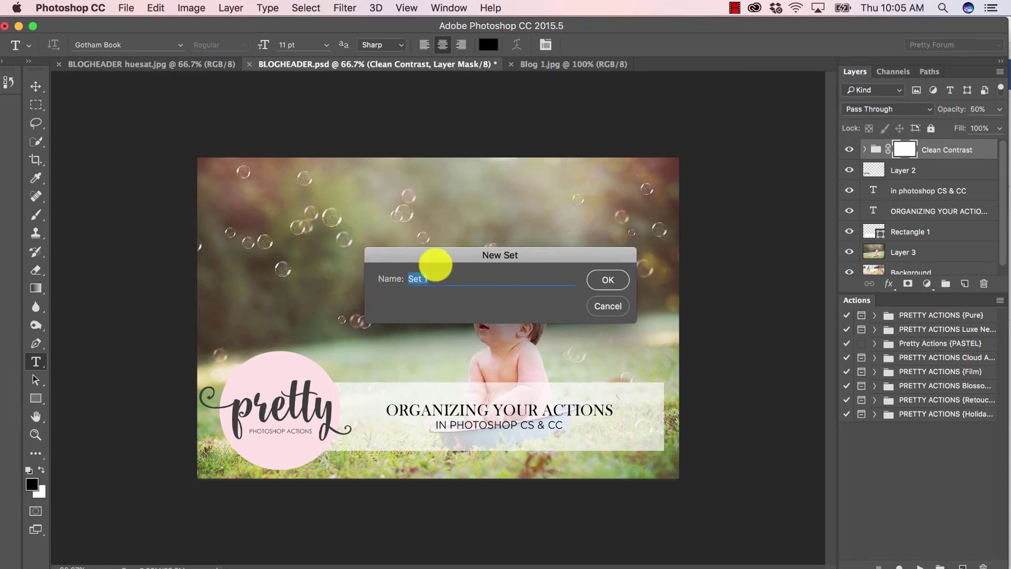
pyautogui.write('Favorites')
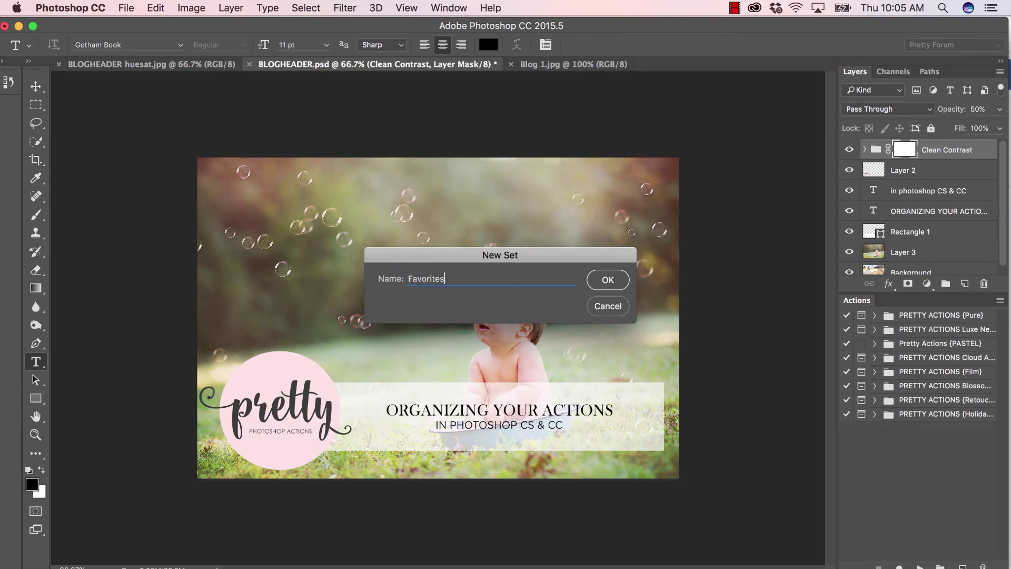
pyautogui.press('Return')
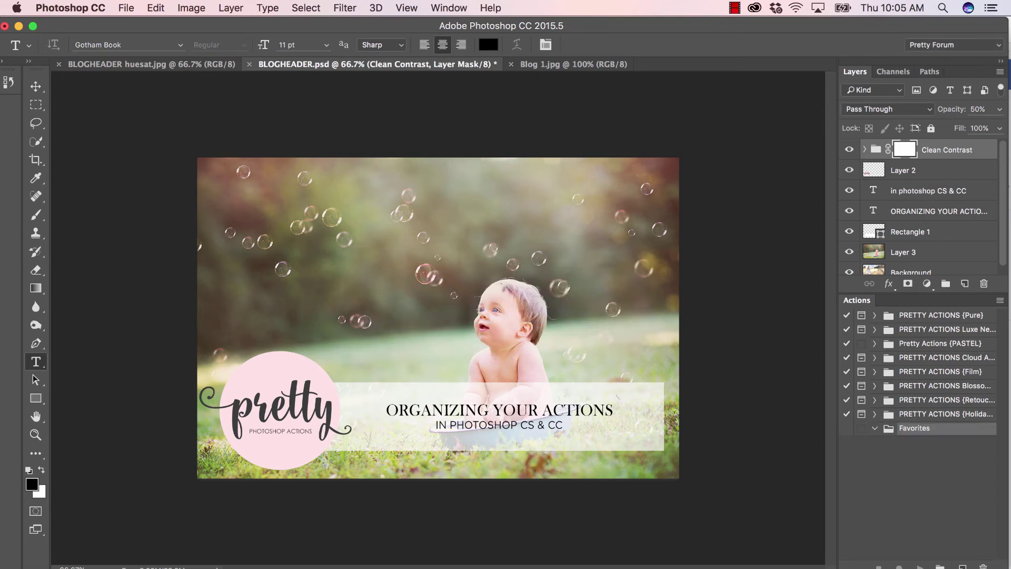
pyautogui.click(874, 315)
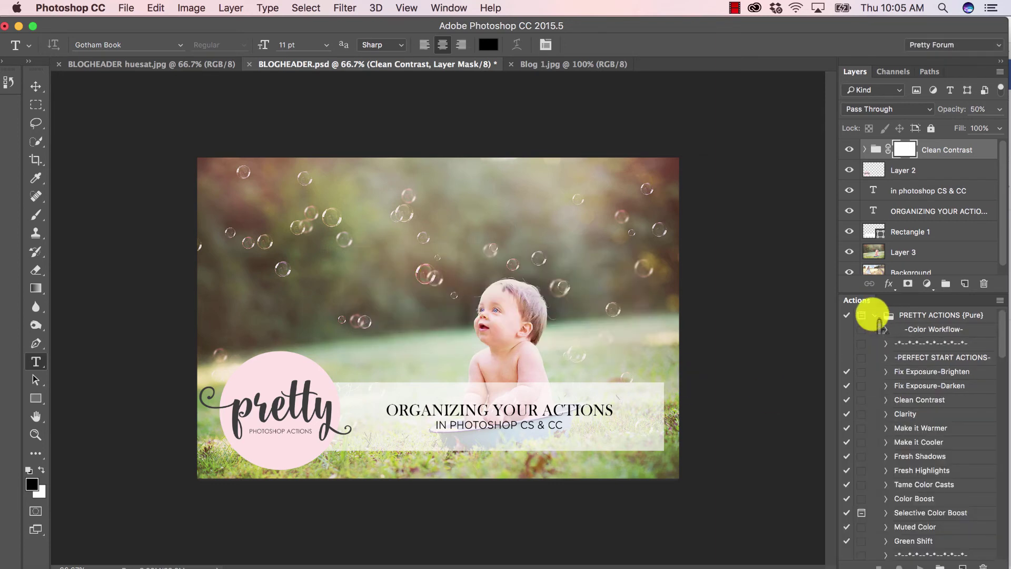
pyautogui.click(925, 400)
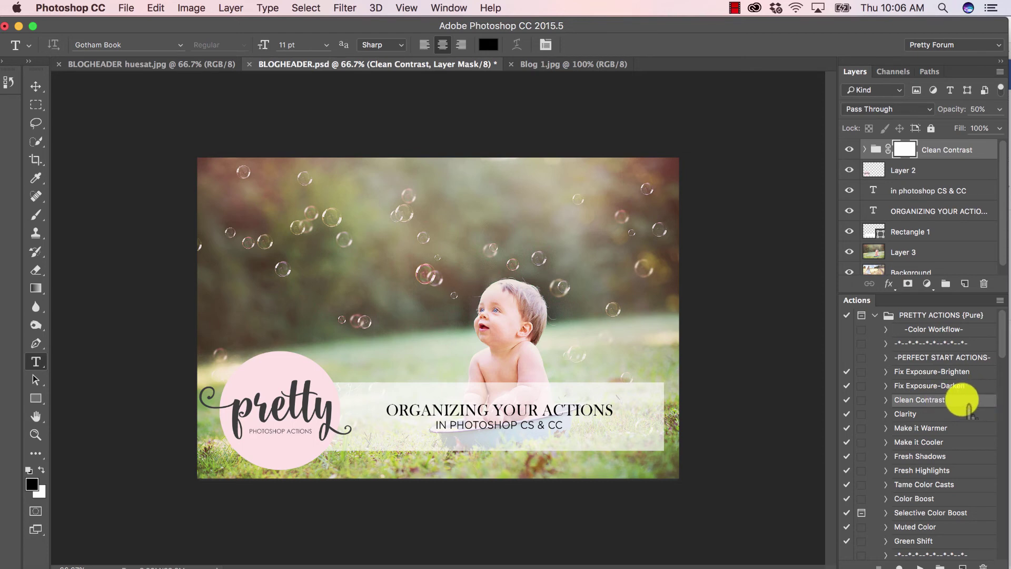
# Duplicate Clean Contrast, strip 'copy' from the copy's name, and move it into Favorites
pyautogui.moveTo(962, 399); pyautogui.dragTo(964, 556)
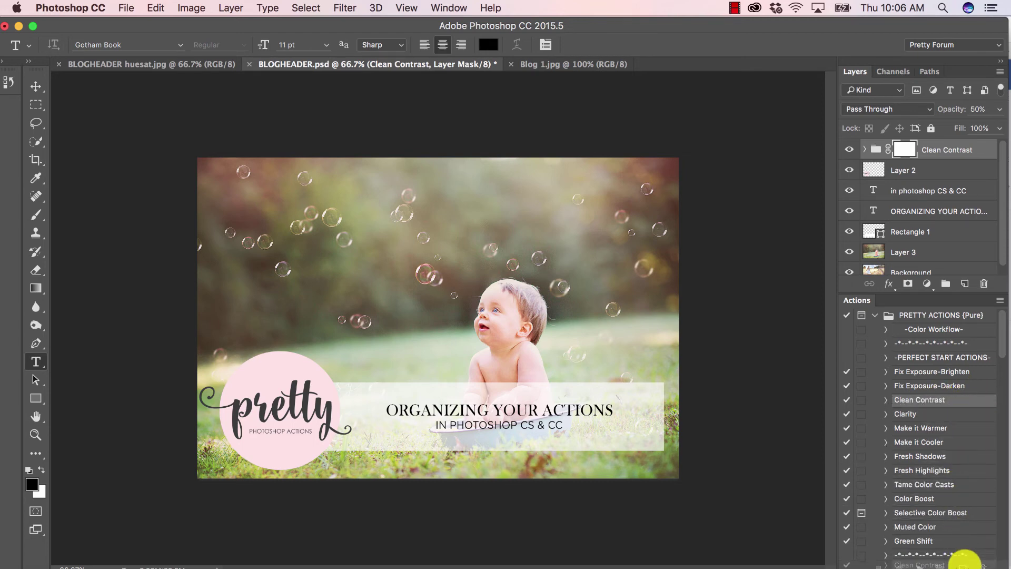
pyautogui.moveTo(964, 560); pyautogui.dragTo(965, 564)
pyautogui.doubleClick(957, 414)
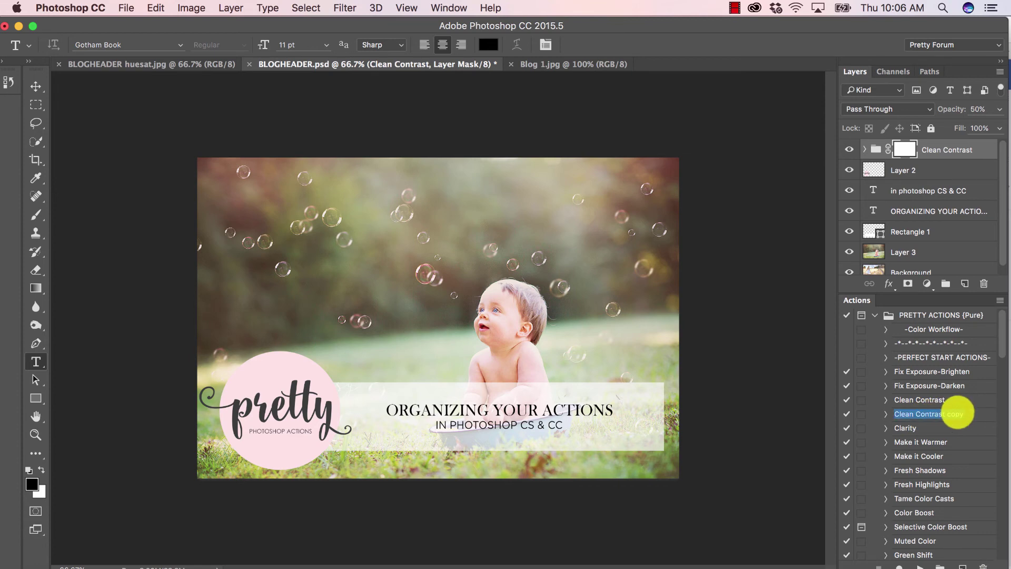
pyautogui.click(962, 414)
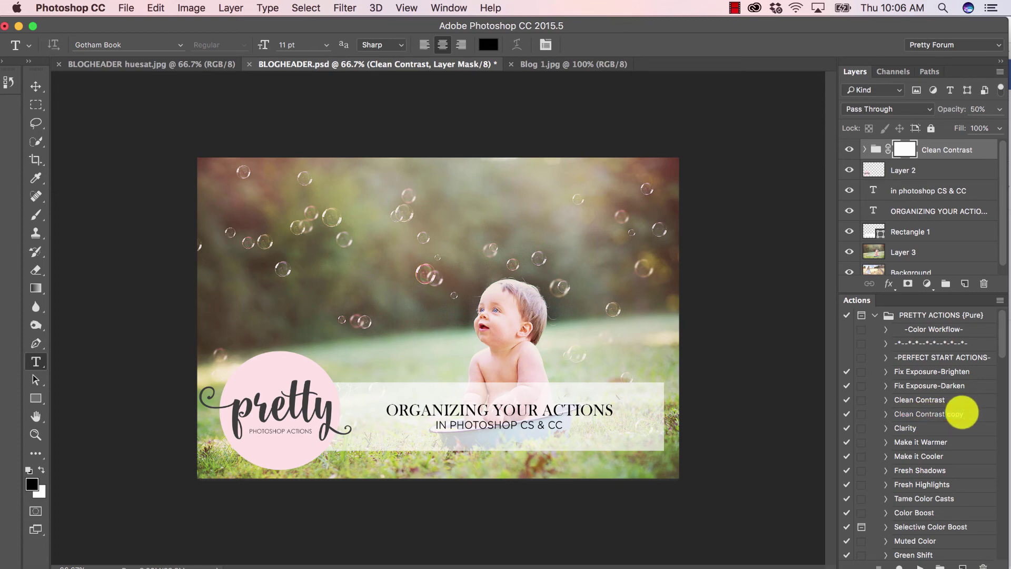
pyautogui.press('BackSpace')
pyautogui.press('BackSpace')
pyautogui.press('BackSpace')
pyautogui.press('BackSpace')
pyautogui.press('Return')
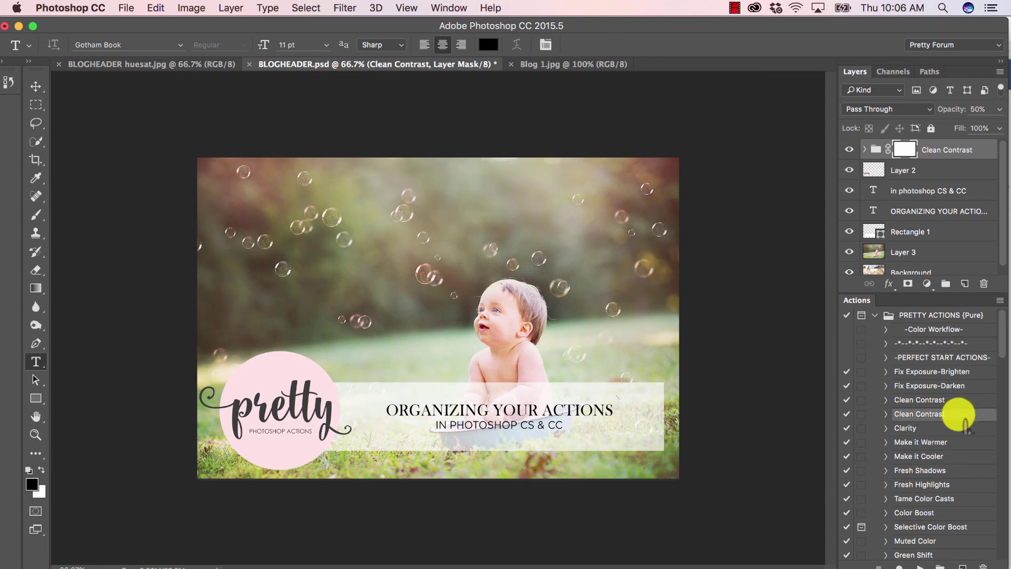
pyautogui.moveTo(966, 421); pyautogui.dragTo(947, 559)
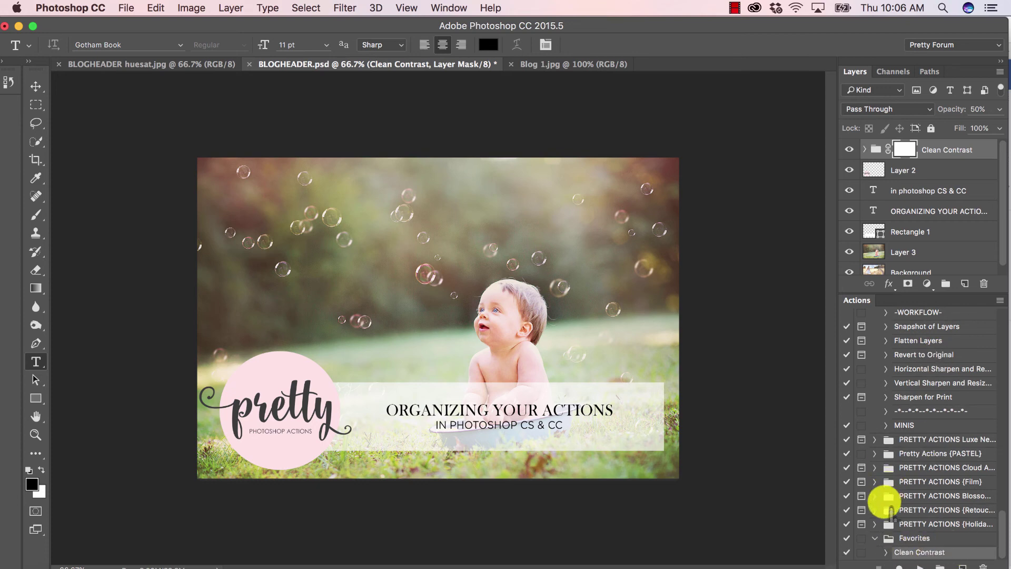
# Duplicate Retouch's All Over Shadow Reducer, remove 'copy' from its name, and move it into Favorites
pyautogui.click(875, 510)
pyautogui.scroll(-3, 930, 522)
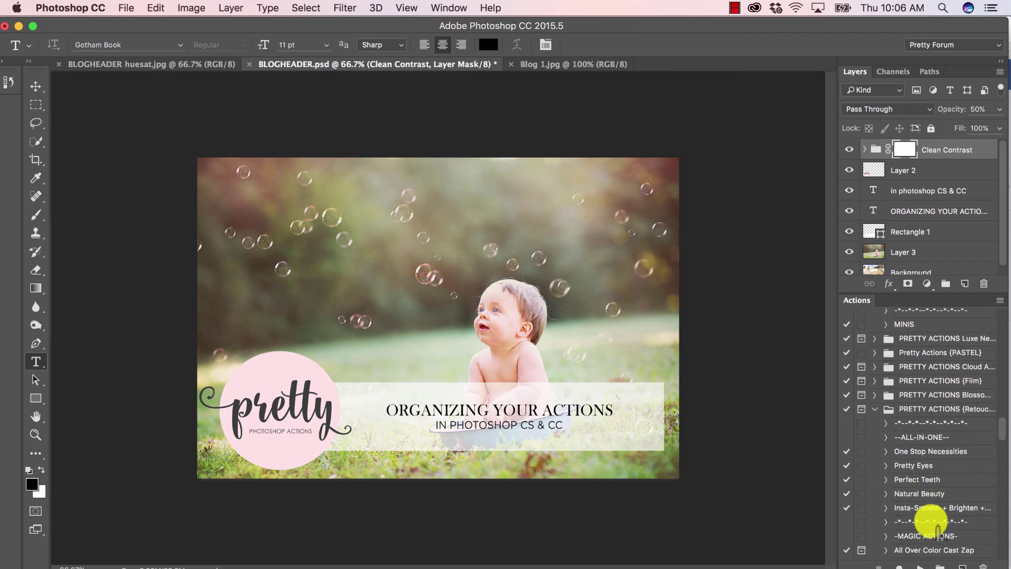
pyautogui.scroll(-6, 930, 521)
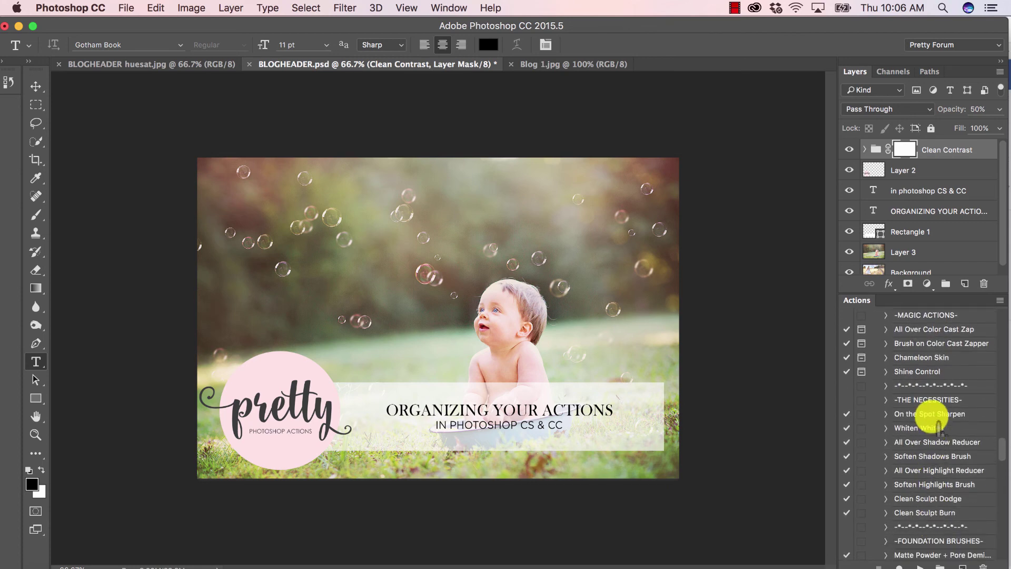
pyautogui.click(960, 443)
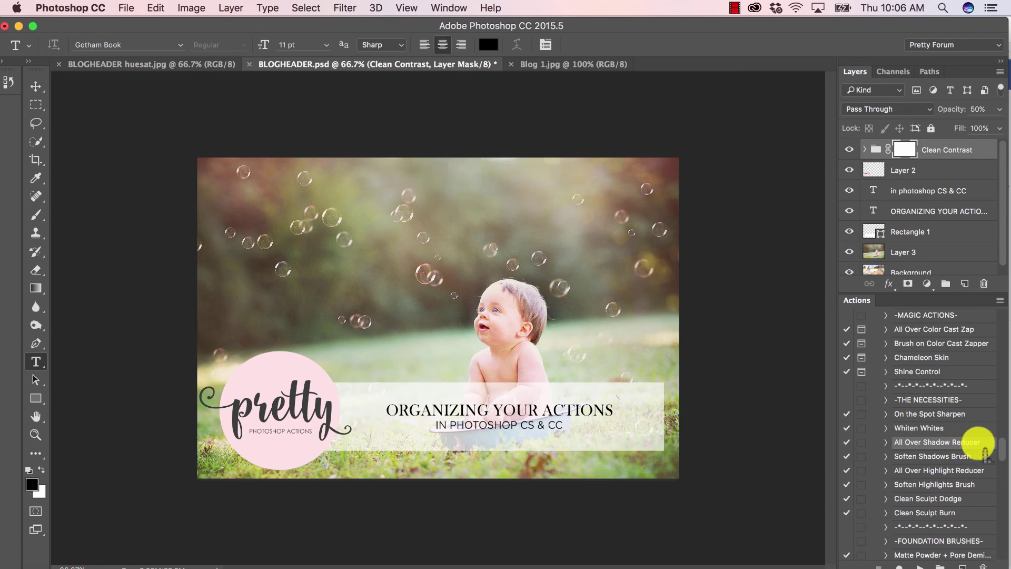
pyautogui.moveTo(974, 451); pyautogui.dragTo(965, 566)
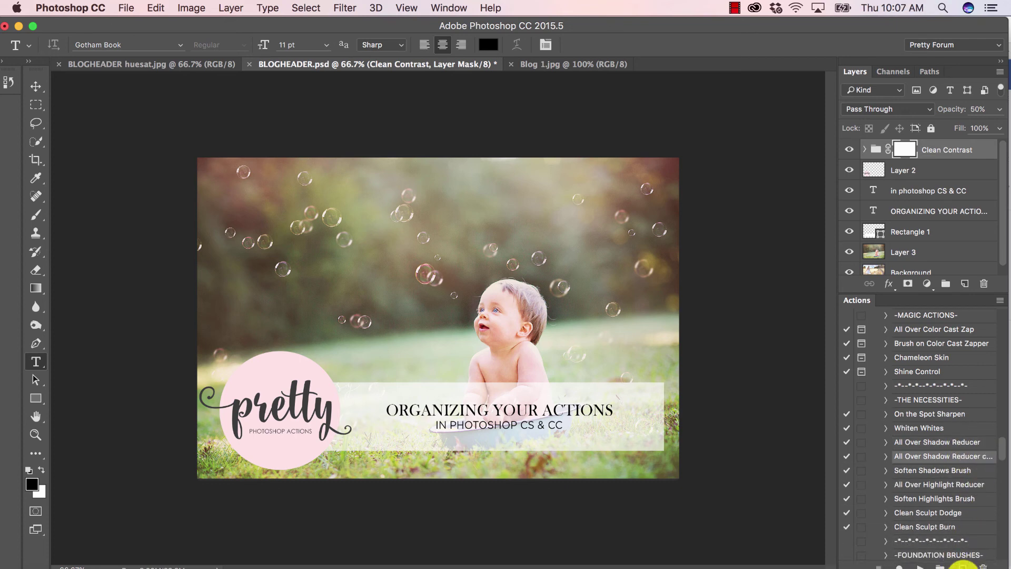
pyautogui.doubleClick(980, 457)
pyautogui.doubleClick(982, 456)
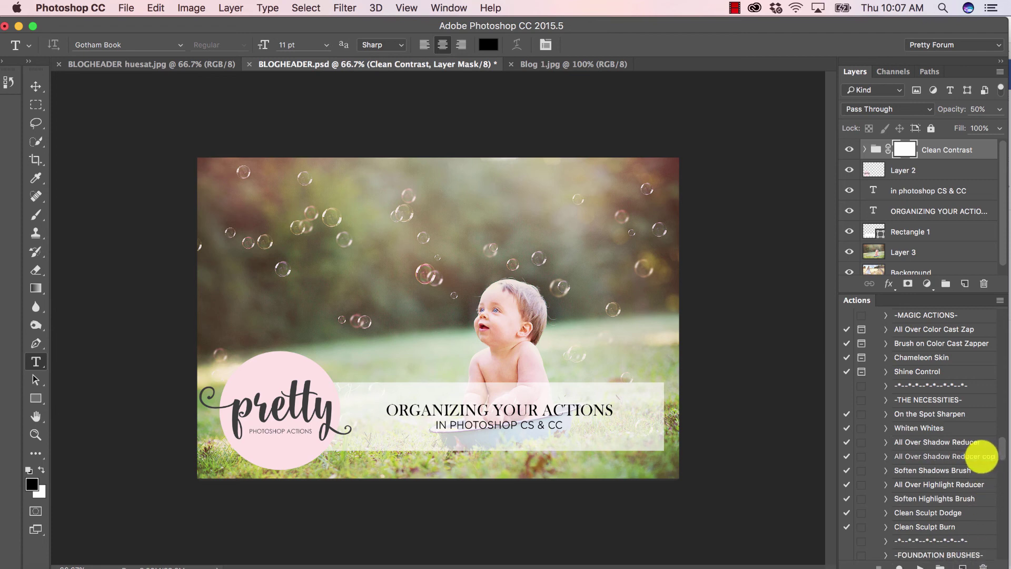
pyautogui.press('BackSpace')
pyautogui.press('Return')
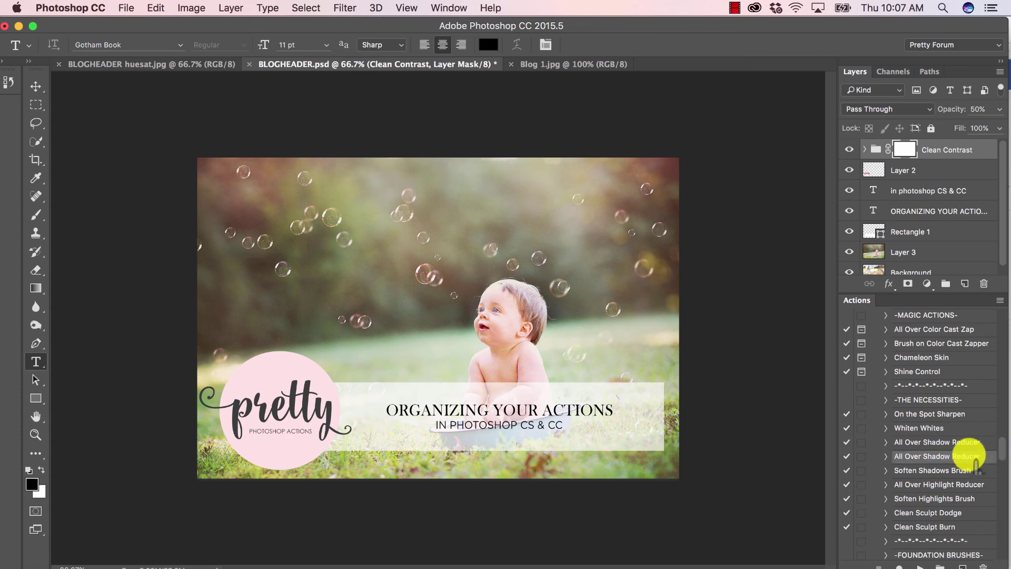
pyautogui.moveTo(969, 457); pyautogui.dragTo(888, 533)
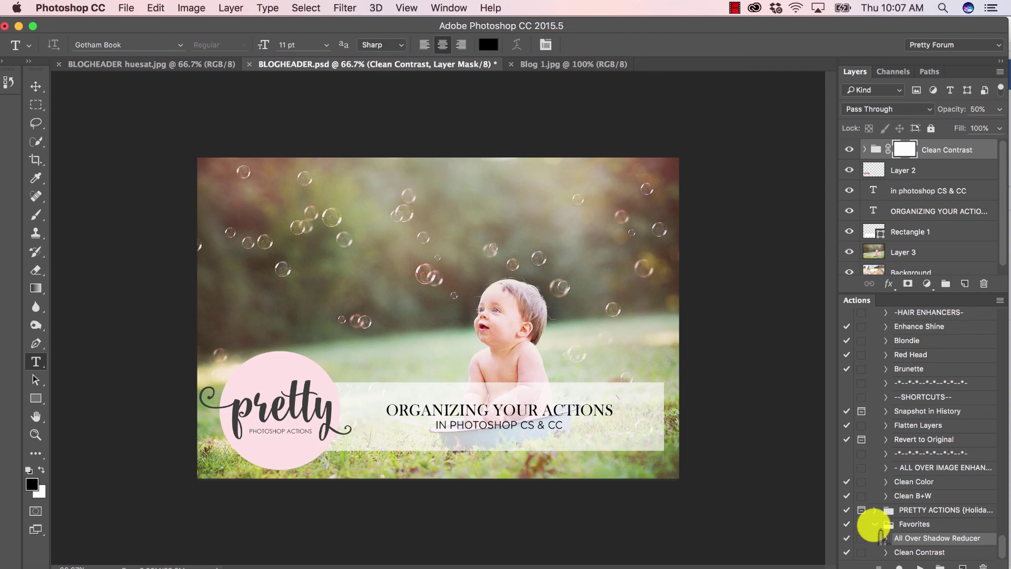
pyautogui.moveTo(880, 536); pyautogui.dragTo(946, 559)
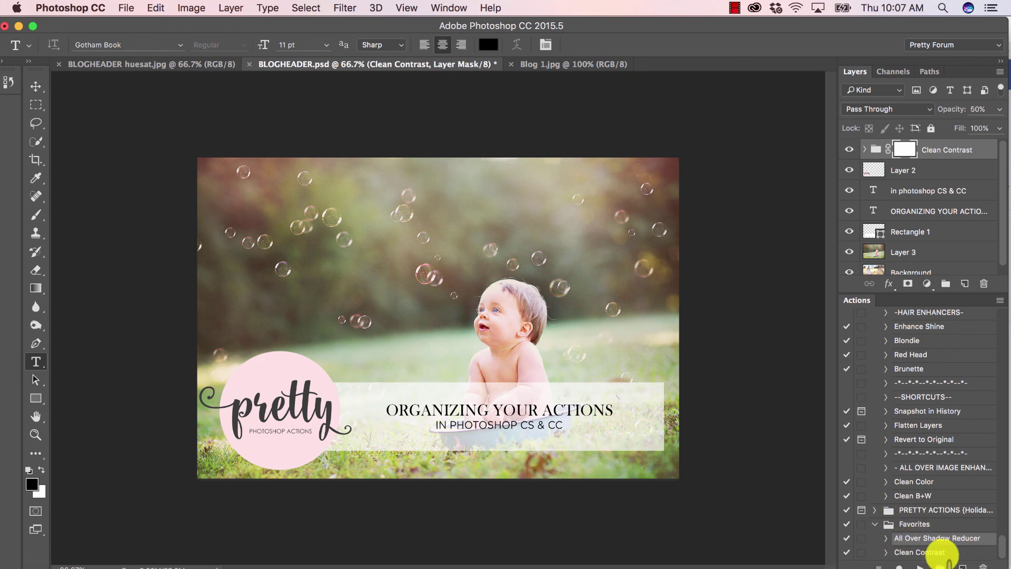